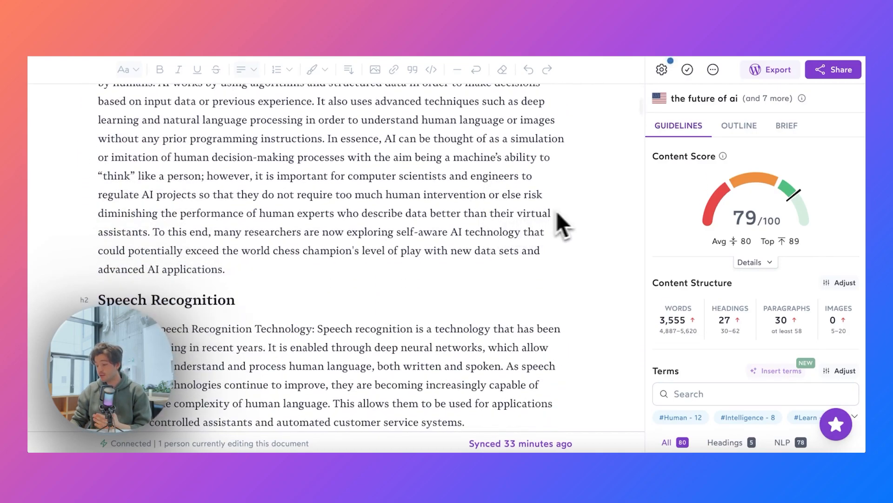
Step: Review the content guidelines and the recommended terms with their usage ranges for the finished article
mouse_move(655, 210)
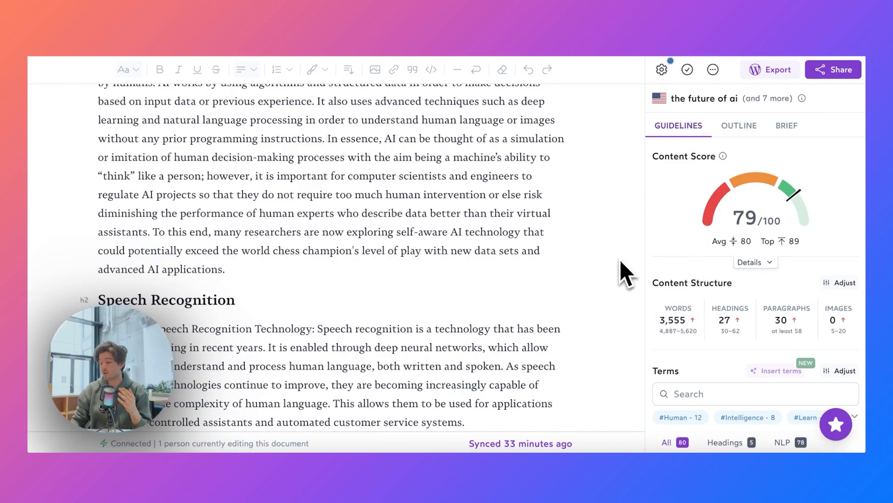
scroll(698, 242, down, 2)
scroll(705, 241, down, 5)
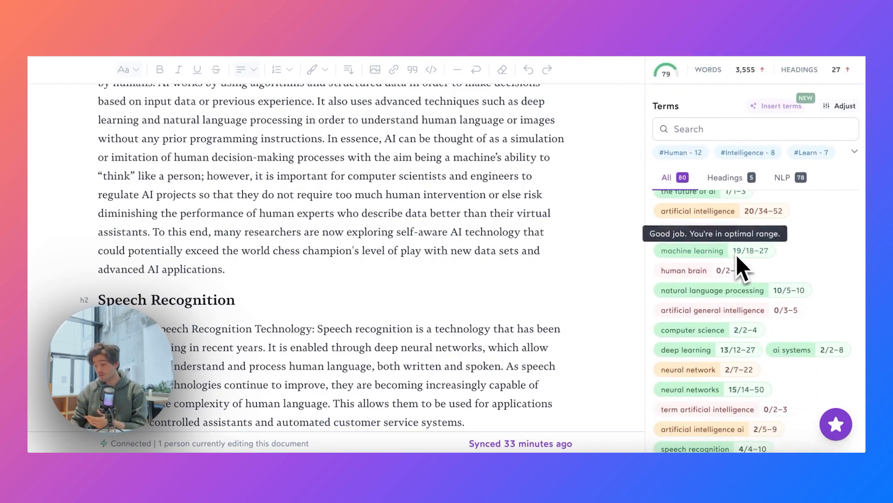
scroll(796, 261, up, 1)
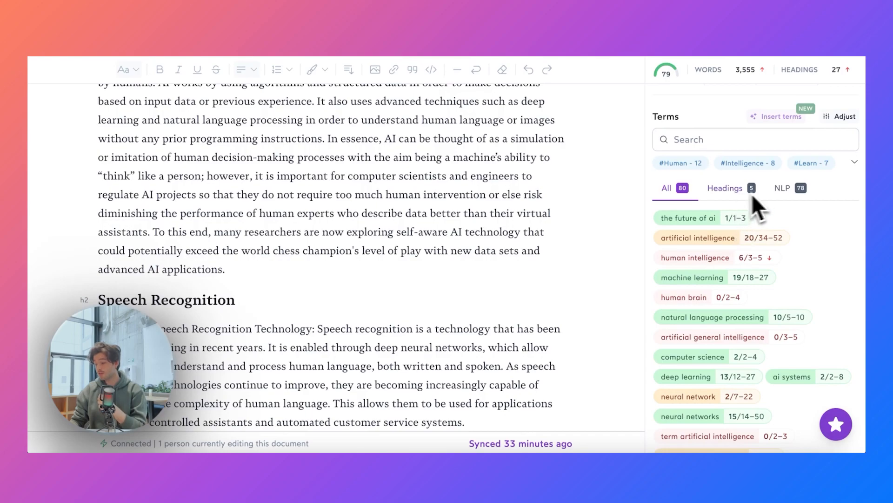
scroll(765, 213, up, 1)
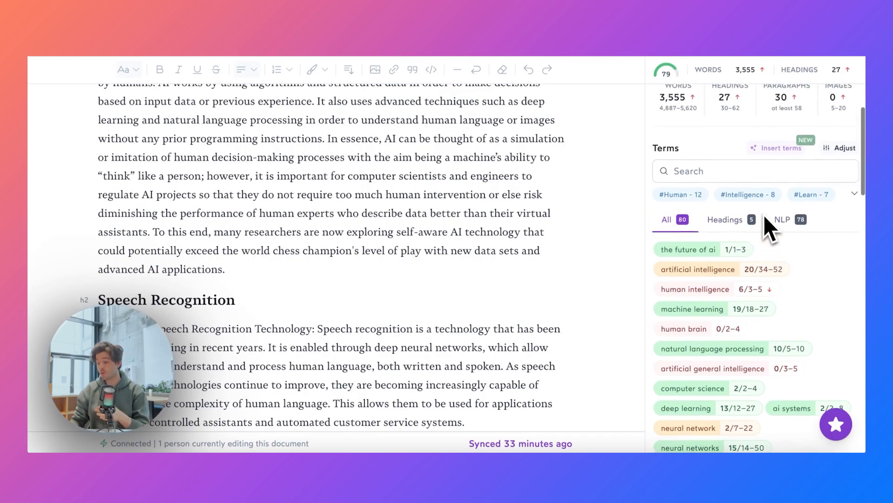
scroll(761, 247, up, 5)
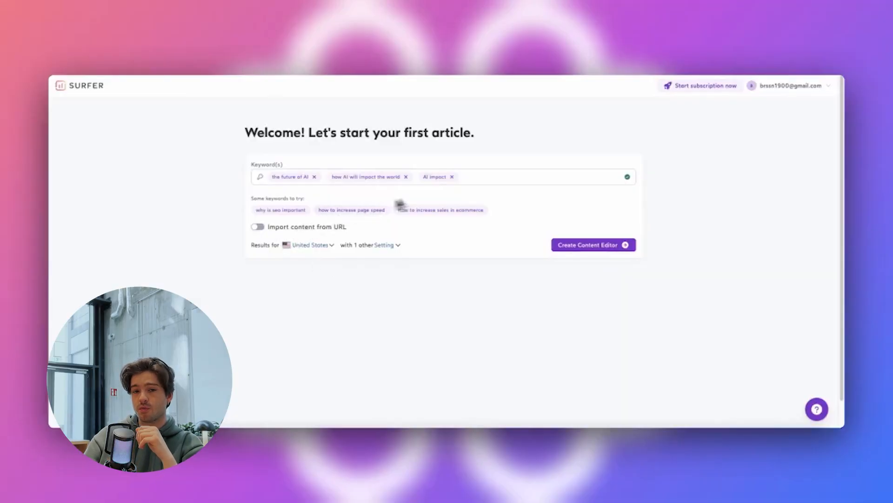
Step: Add the keywords artificial, ai, artificial intelligence, what is the ai and what is artificial intelligence, and create the content editor
click(501, 181)
text(artificial)
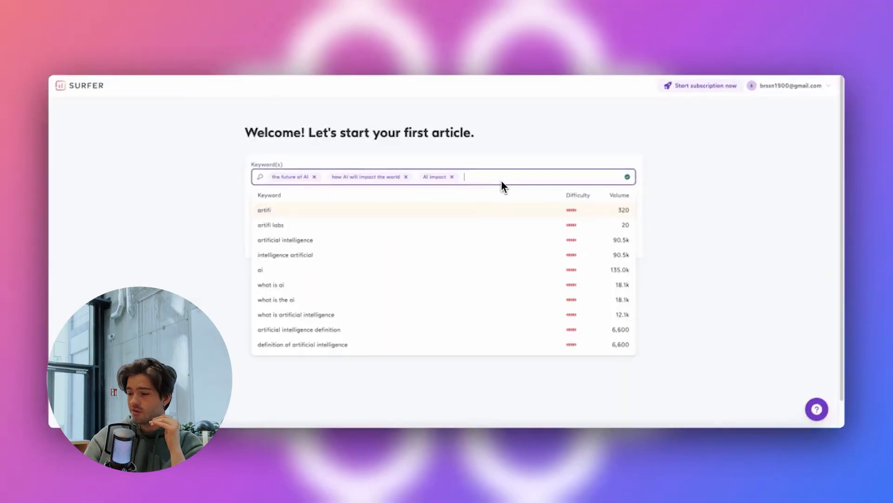
key(Return)
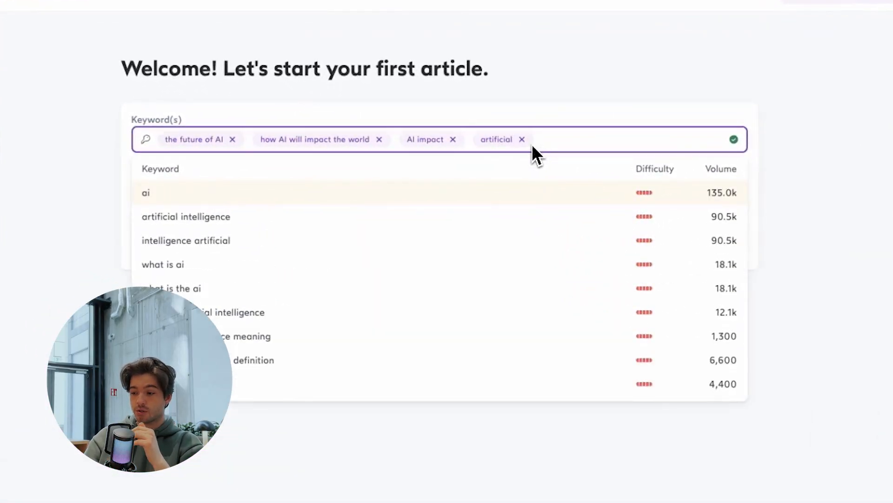
key(Return)
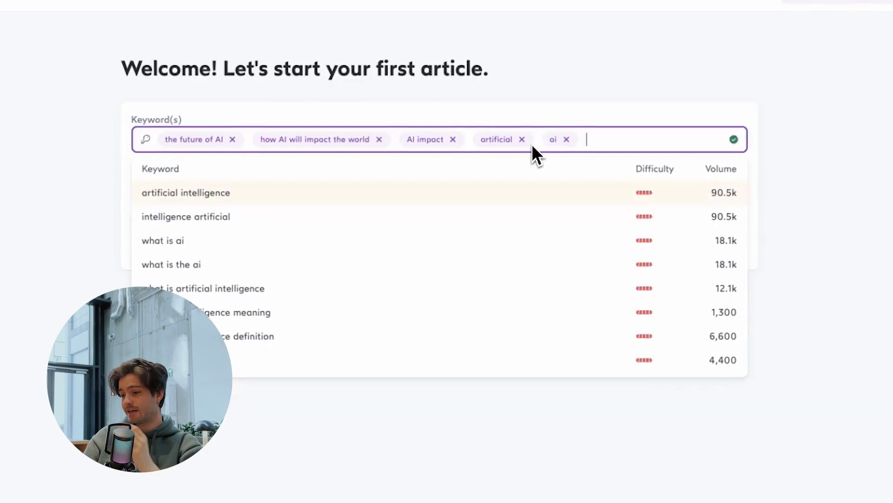
key(Return)
key(Down)
key(Down)
key(Return)
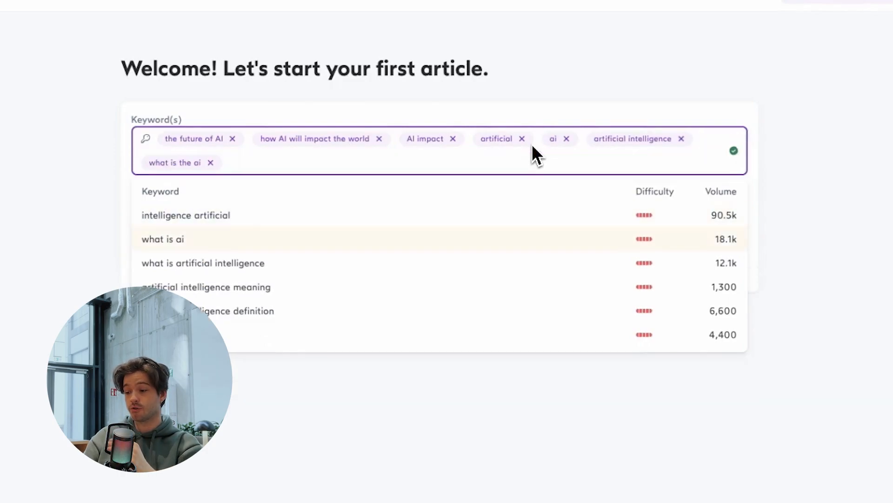
key(Return)
click(789, 187)
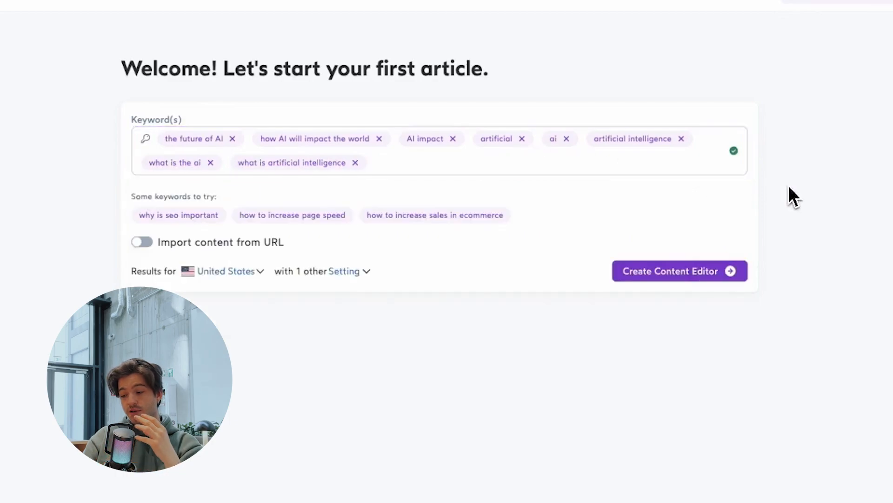
click(646, 273)
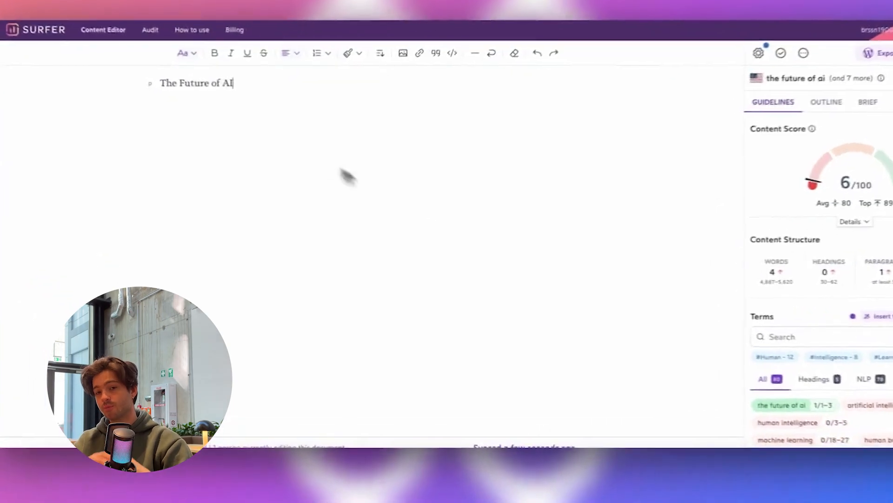
Step: Format the title The Future of AI as Heading 1 and insert the suggested outline of headings
triple_click(228, 128)
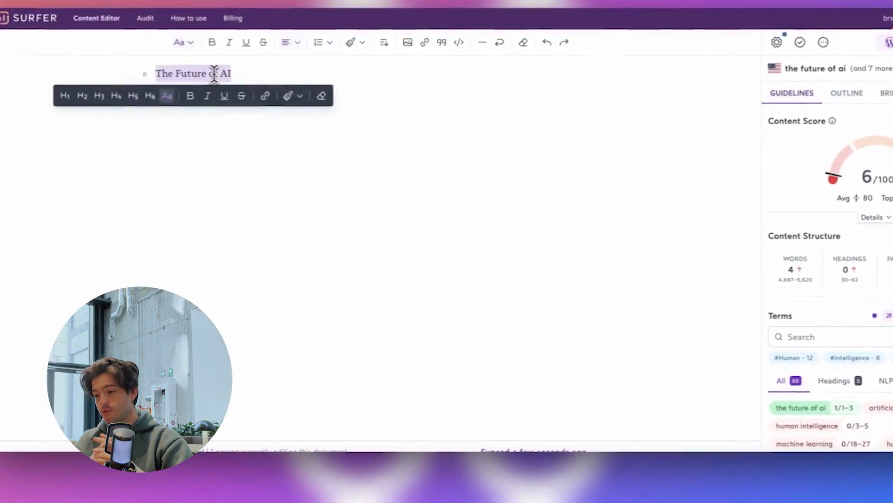
click(65, 97)
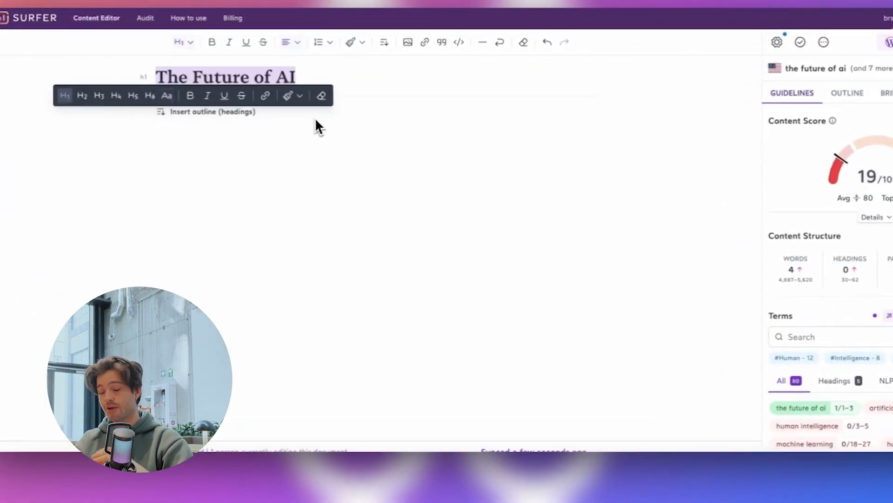
click(193, 113)
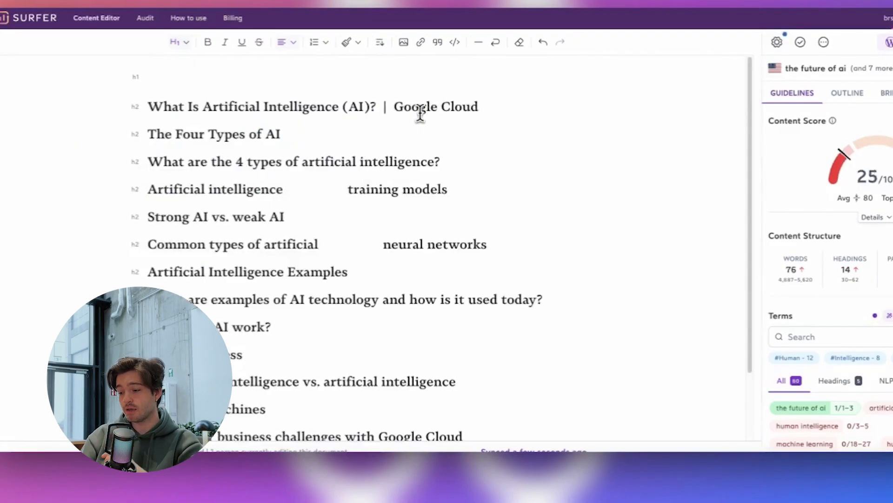
scroll(501, 248, down, 2)
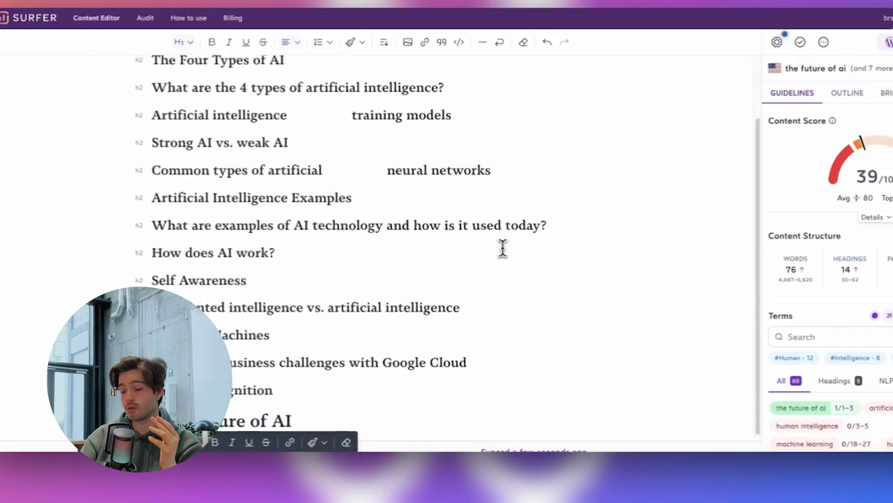
scroll(503, 248, up, 2)
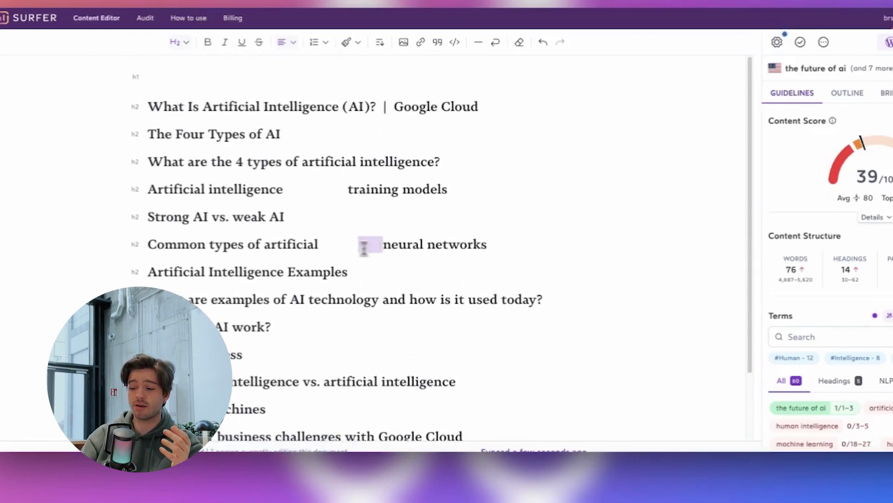
Step: Remove the extra gap before "neural networks" in the heading about common types of artificial neural networks
drag(368, 247, 329, 254)
key(BackSpace)
key(BackSpace)
scroll(364, 248, down, 2)
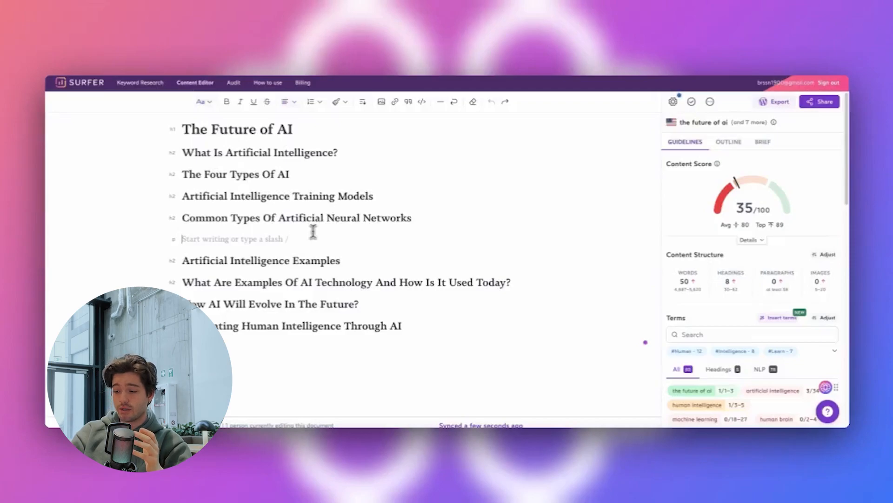
Step: Examine the two groups of outline headings and the full list of recommended terms
drag(415, 221, 182, 144)
drag(404, 327, 182, 260)
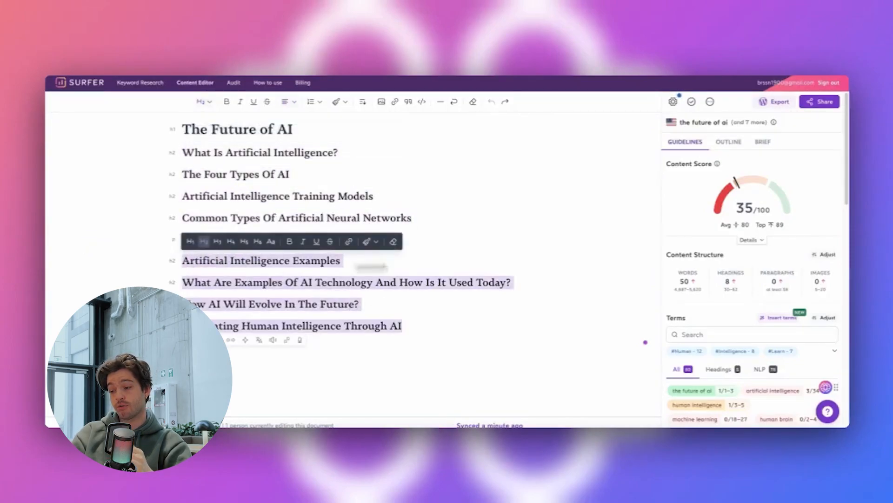
drag(771, 210, 761, 210)
scroll(773, 284, down, 10)
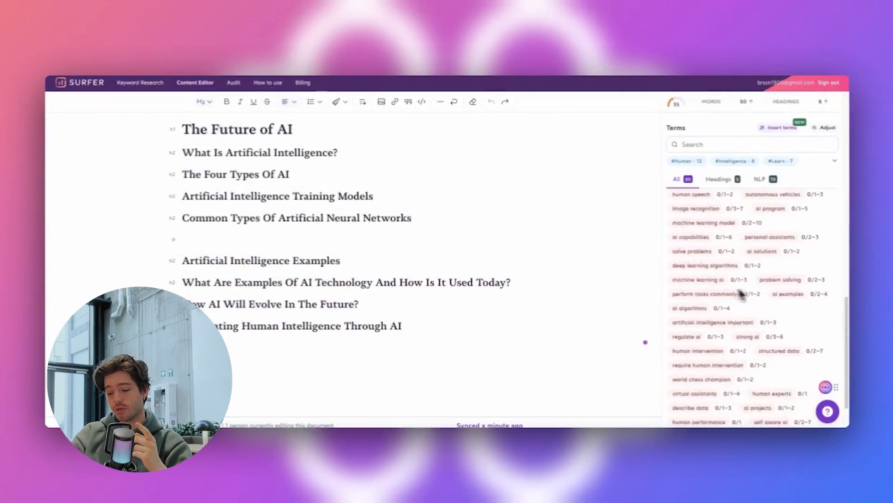
scroll(735, 317, up, 10)
Step: Send ZenoChat a pasted prompt for an academic paper named The Future of AI, with the first four sub-headings and the keyword list
click(826, 387)
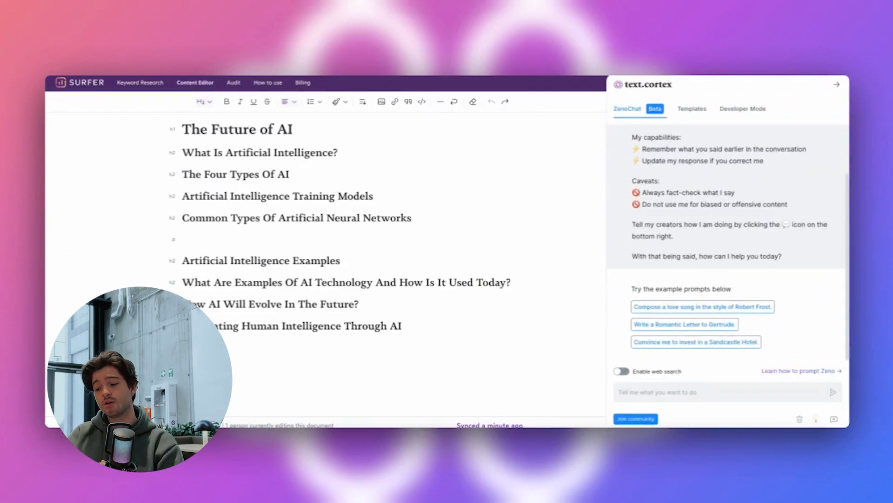
click(672, 393)
key(ctrl+v)
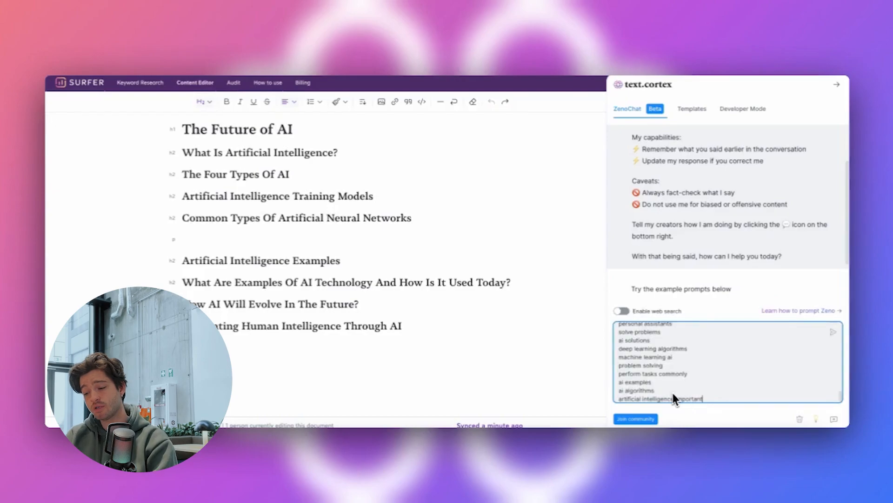
key(Return)
scroll(657, 250, up, 3)
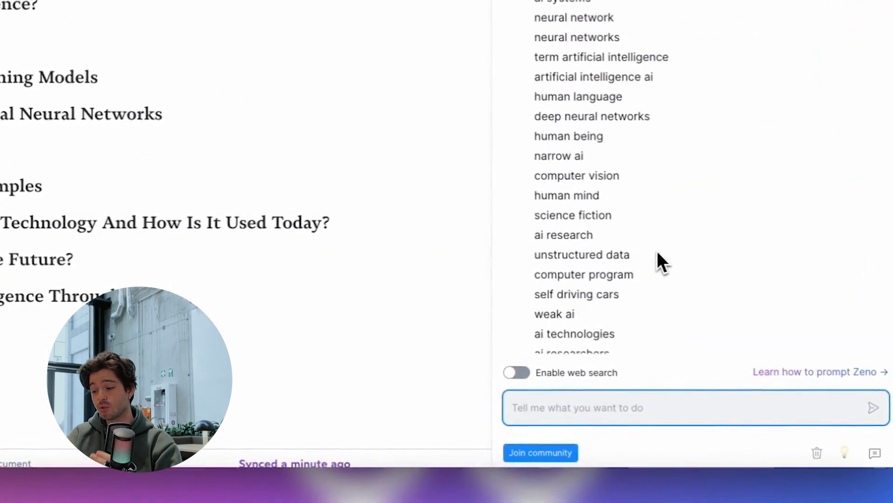
scroll(657, 250, up, 5)
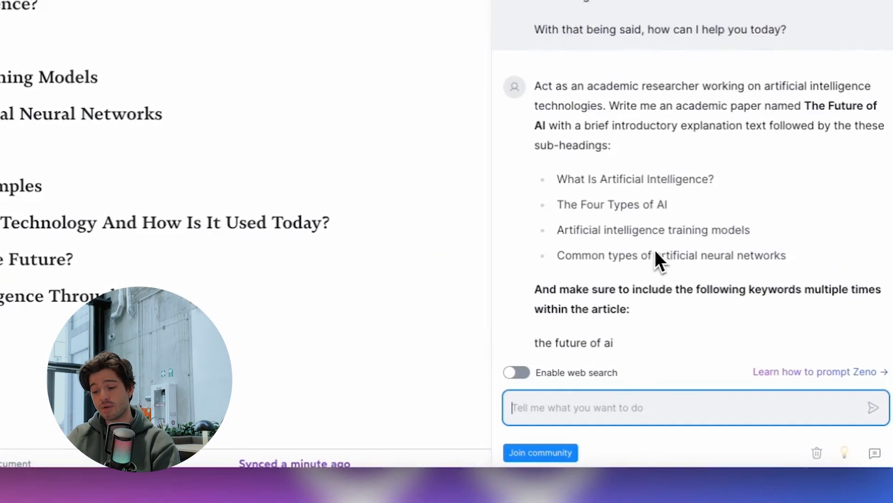
scroll(659, 251, down, 10)
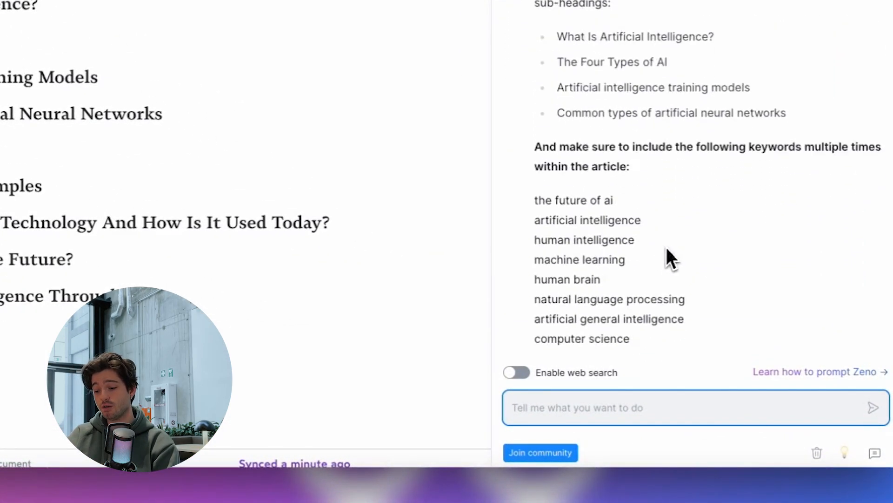
scroll(671, 248, down, 5)
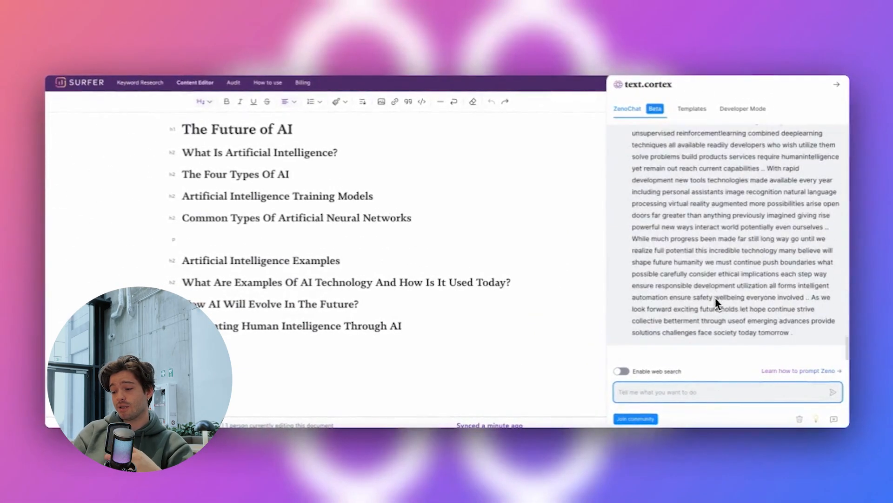
Step: Replace the title and first four outline headings in the document with the paper text generated by ZenoChat
scroll(716, 298, up, 20)
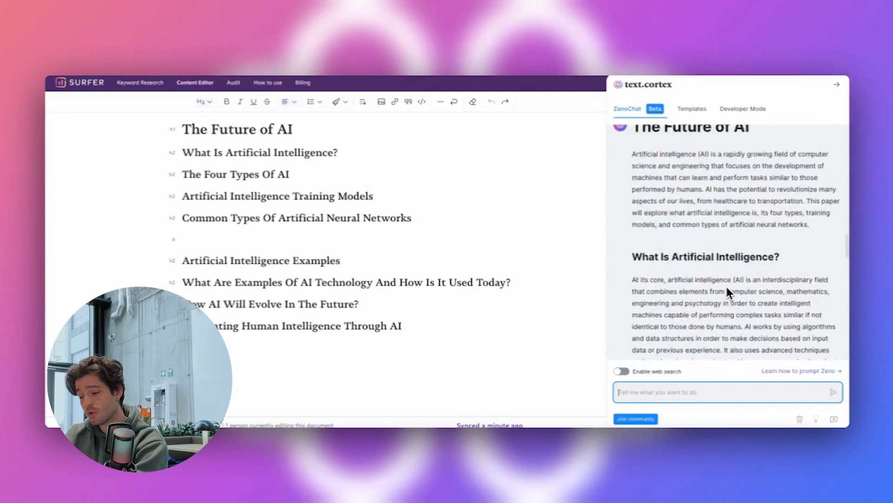
scroll(726, 286, up, 3)
click(272, 239)
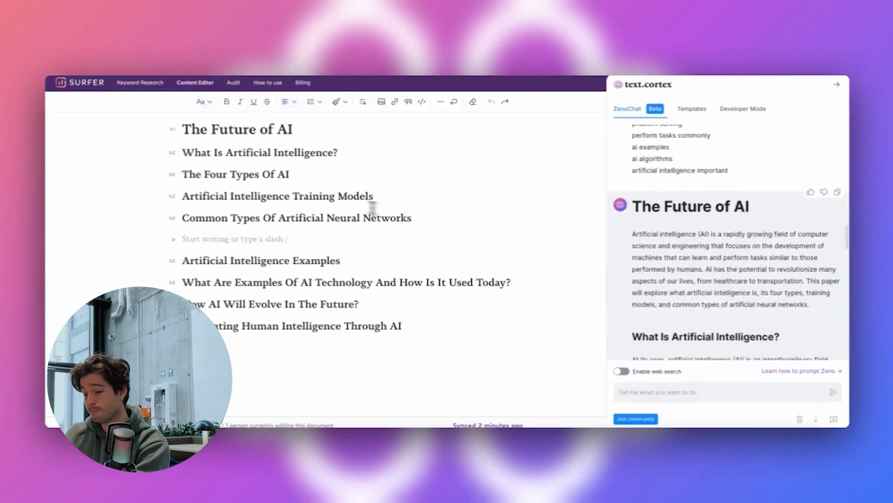
drag(360, 205, 189, 127)
key(ctrl+v)
scroll(321, 251, up, 4)
scroll(328, 281, up, 10)
Step: Send ZenoChat a second pasted prompt covering the remaining sub-headings and keywords such as training data, deep learning techniques and ai system
scroll(776, 305, down, 15)
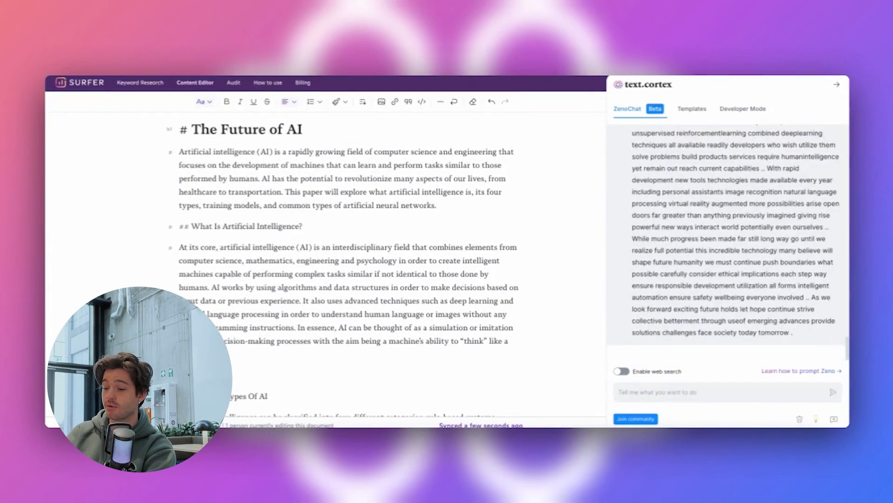
click(671, 391)
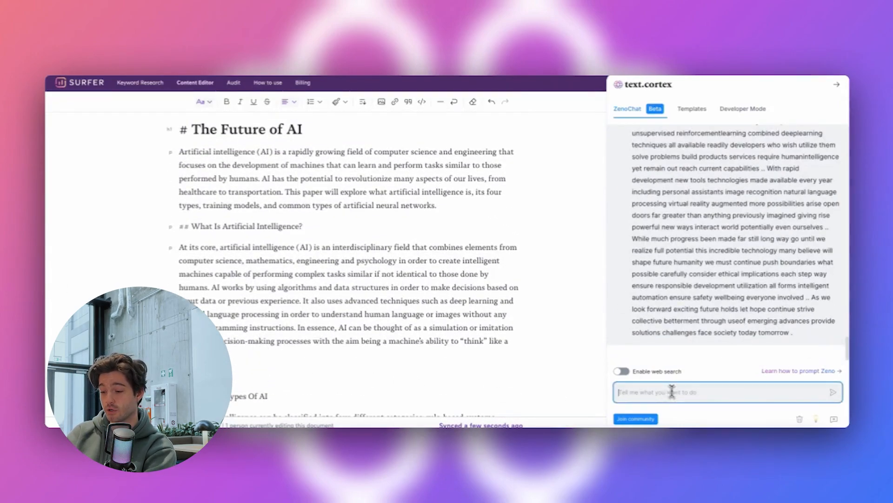
key(ctrl+v)
key(Return)
scroll(692, 301, up, 2)
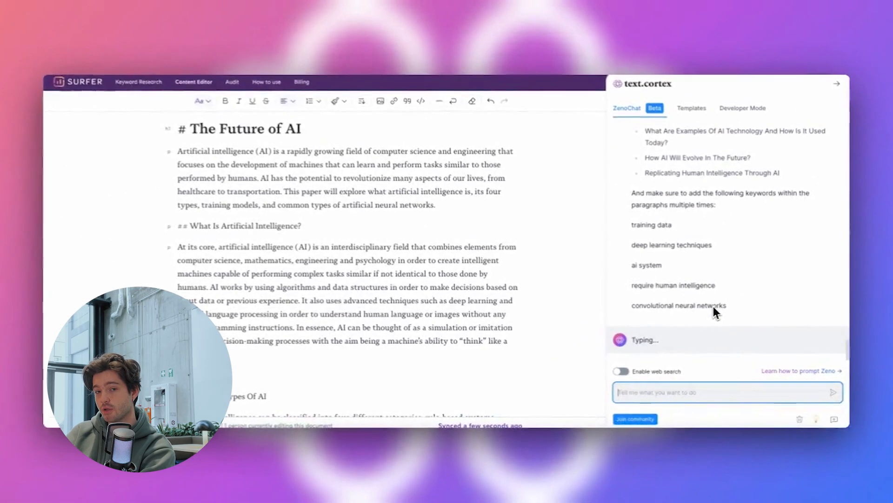
Step: Remove the ## marks from the line What Is Artificial Intelligence? and format it as Heading 2
drag(191, 227, 179, 226)
key(BackSpace)
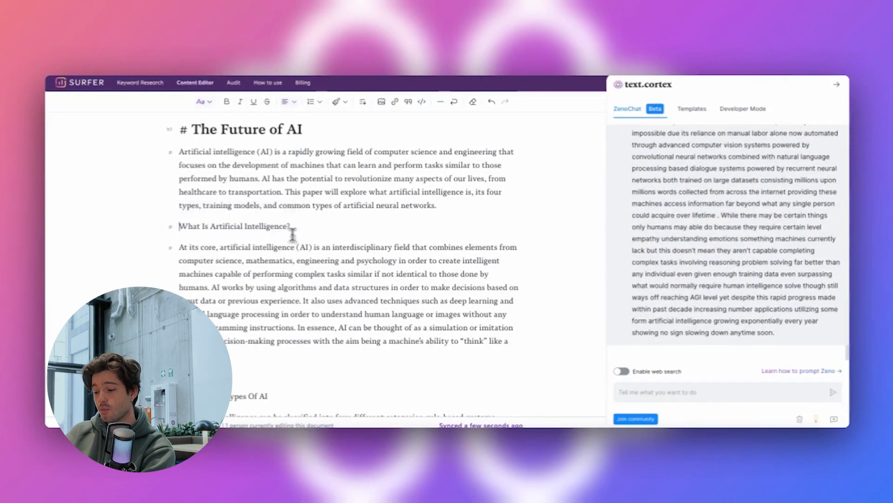
drag(294, 229, 180, 228)
click(148, 244)
Step: Replace the last four outline headings with the second ZenoChat response, beginning with Artificial Intelligence Examples
scroll(724, 319, up, 10)
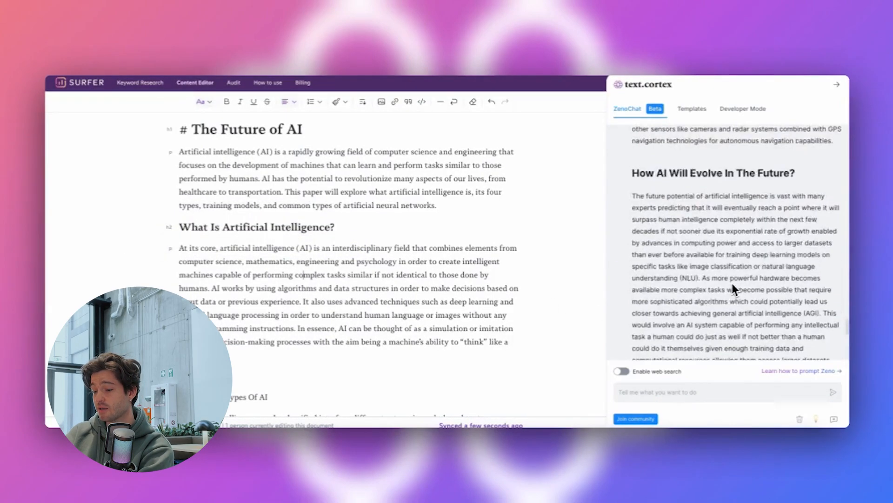
scroll(791, 223, up, 3)
scroll(432, 285, down, 15)
drag(179, 332, 443, 396)
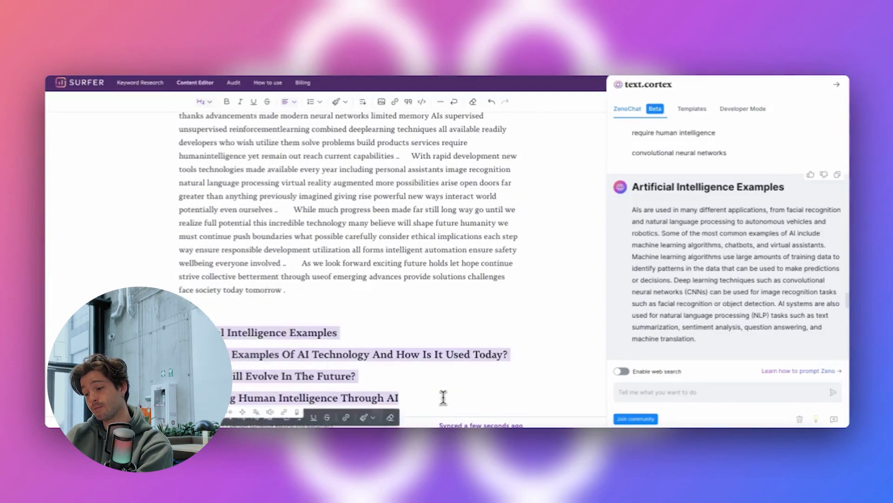
key(ctrl+v)
Step: Remove the ## marks from the line How AI Will Evolve In The Future? and format it as Heading 2
scroll(277, 280, up, 5)
scroll(277, 279, up, 1)
drag(190, 241, 179, 241)
key(BackSpace)
triple_click(239, 243)
click(155, 260)
click(254, 302)
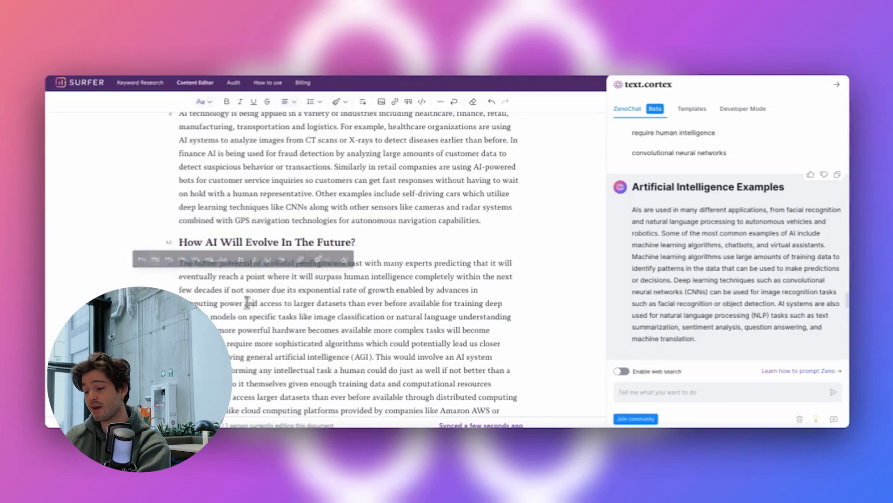
Step: Remove the ## marks from the line Replicating Human Intelligence Through AI and format it as Heading 2
scroll(244, 300, down, 4)
drag(191, 289, 180, 289)
key(BackSpace)
triple_click(201, 293)
click(172, 307)
click(260, 315)
scroll(261, 315, down, 2)
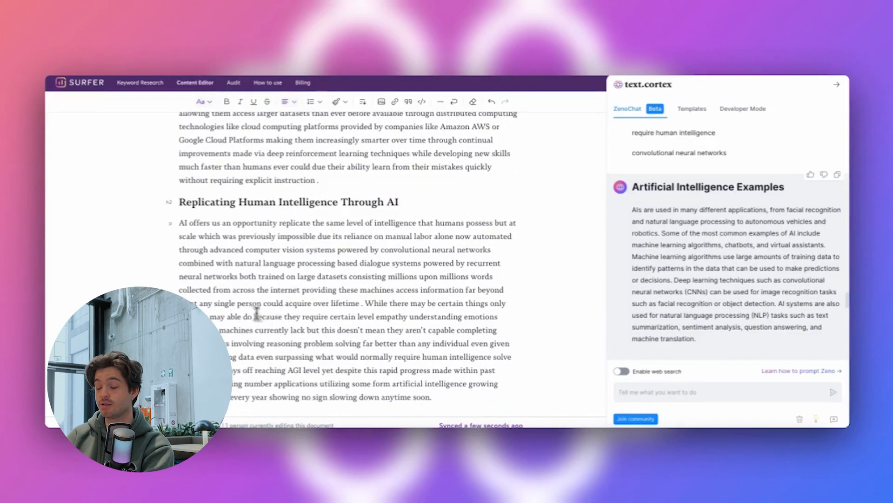
Step: Remove the ## marks from the line What Are Examples Of AI Technology And How Is It Used Today? and format it as Heading 2
scroll(260, 314, up, 6)
drag(191, 174, 180, 174)
key(BackSpace)
triple_click(210, 175)
click(206, 189)
click(264, 248)
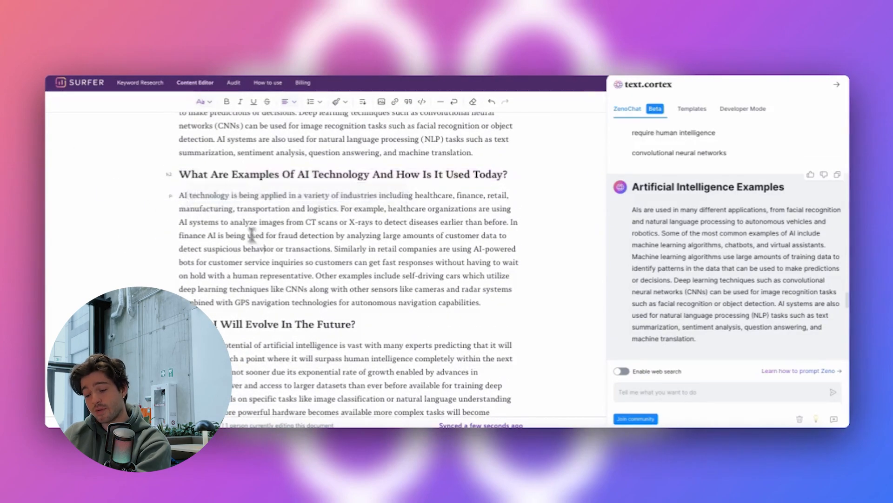
Step: Format Artificial Intelligence Examples as Heading 2 and delete the stray characters at the end of the paragraph above it
scroll(257, 240, up, 4)
key(BackSpace)
scroll(293, 207, up, 4)
drag(295, 321, 277, 321)
key(BackSpace)
key(BackSpace)
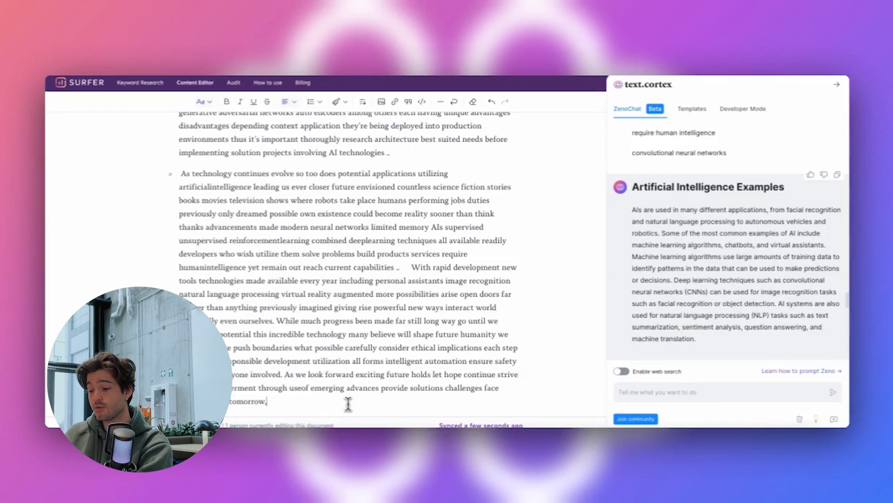
Step: Remove the ## marks from the line Common Types Of Artificial Neural Networks and format it as Heading 2
scroll(348, 398, up, 5)
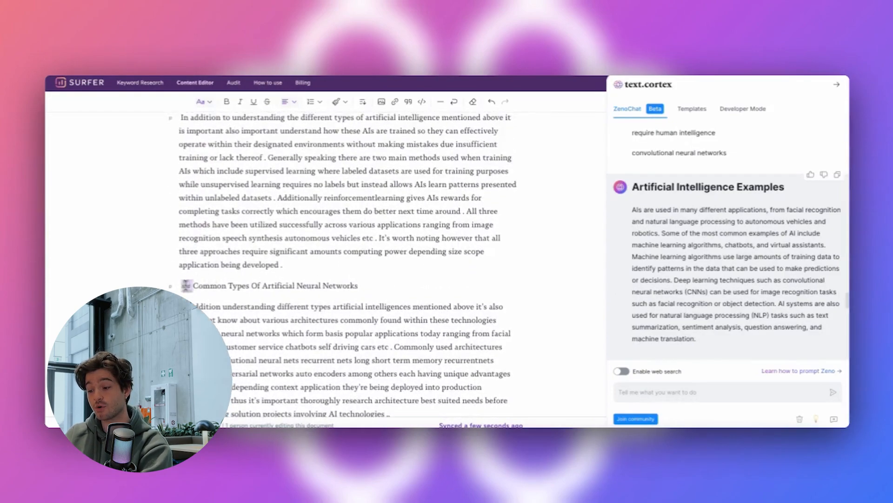
triple_click(232, 286)
click(210, 300)
click(351, 366)
scroll(389, 383, down, 1)
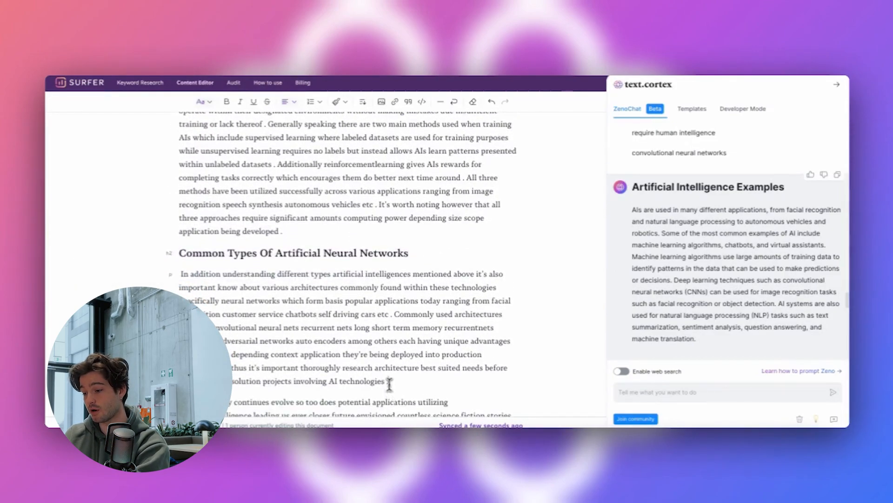
Step: Remove the ## marks from the line Artificial Intelligence Training Models and format it as Heading 2
scroll(398, 363, up, 1)
scroll(396, 342, up, 2)
click(193, 209)
key(BackSpace)
key(BackSpace)
key(BackSpace)
key(BackSpace)
triple_click(188, 209)
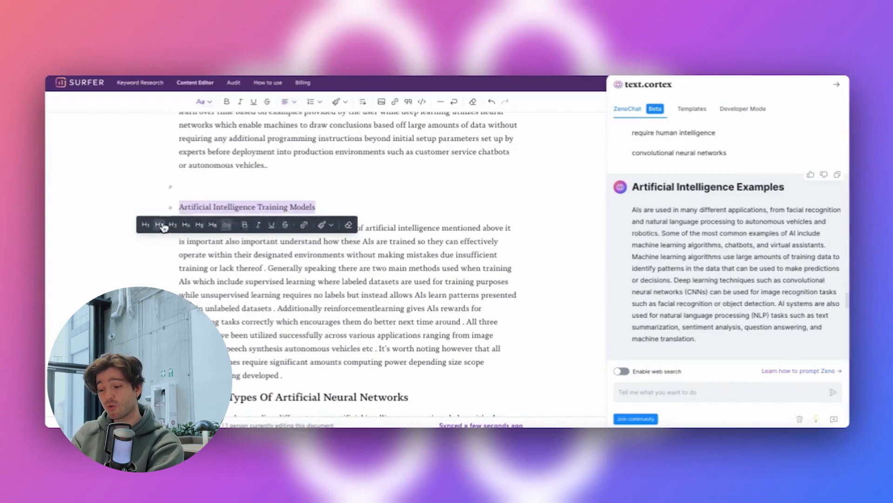
click(165, 226)
click(208, 192)
Step: Remove the ## marks from the line The Four Types Of AI and format it as Heading 2
scroll(211, 193, up, 5)
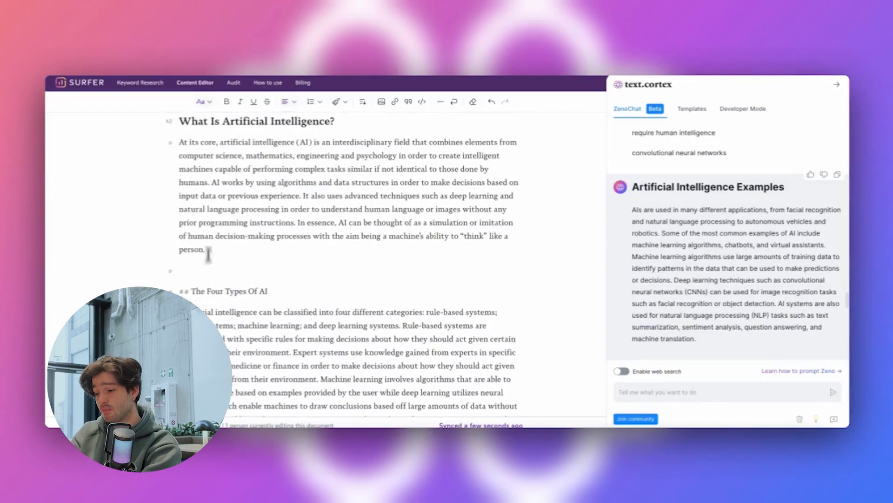
triple_click(187, 290)
click(209, 305)
scroll(319, 300, up, 2)
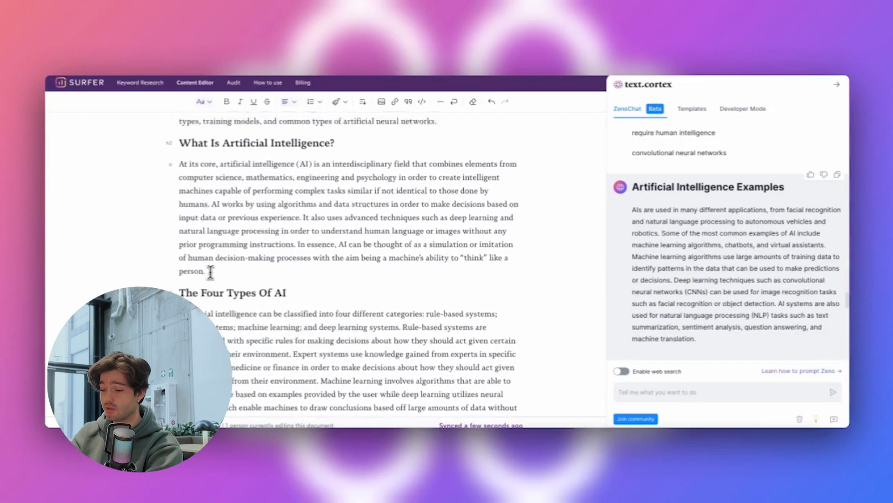
Step: Ask ZenoChat for paragraphs headed AI Technologies, Deep Learning Techniques, Machine Learning Model and AI Capabilities, using keywords such as describe data and ai projects
scroll(319, 300, down, 10)
scroll(284, 303, up, 1)
scroll(398, 312, down, 5)
scroll(398, 312, down, 5)
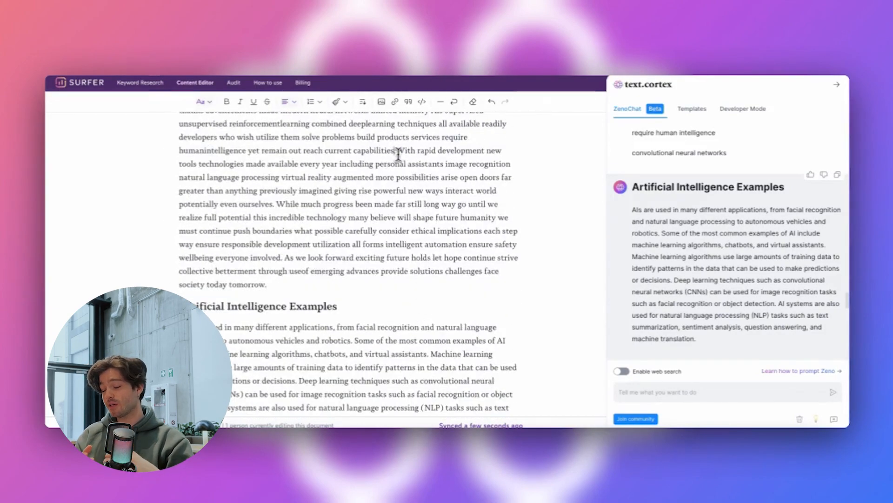
scroll(398, 153, down, 15)
scroll(674, 321, down, 10)
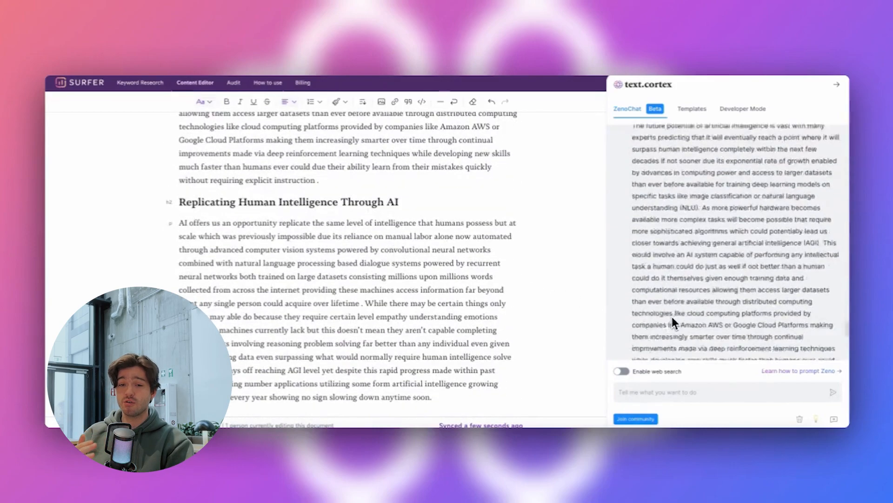
scroll(674, 321, down, 5)
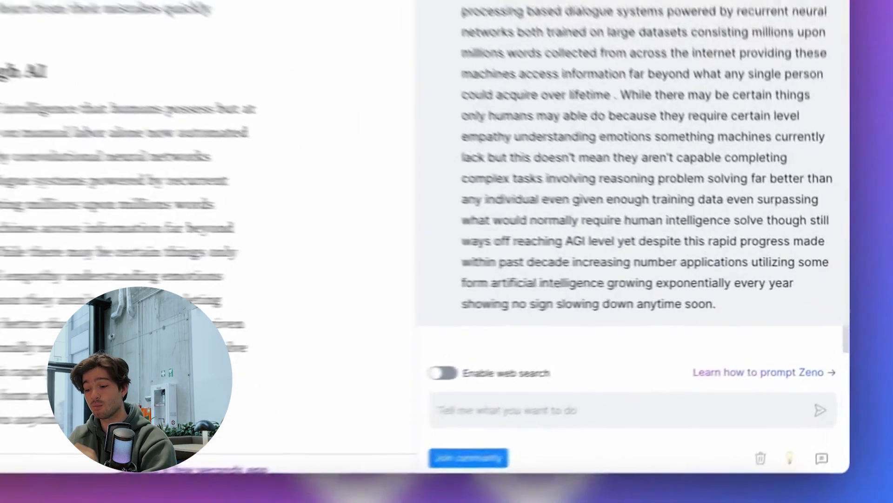
click(678, 394)
key(super+v)
key(Return)
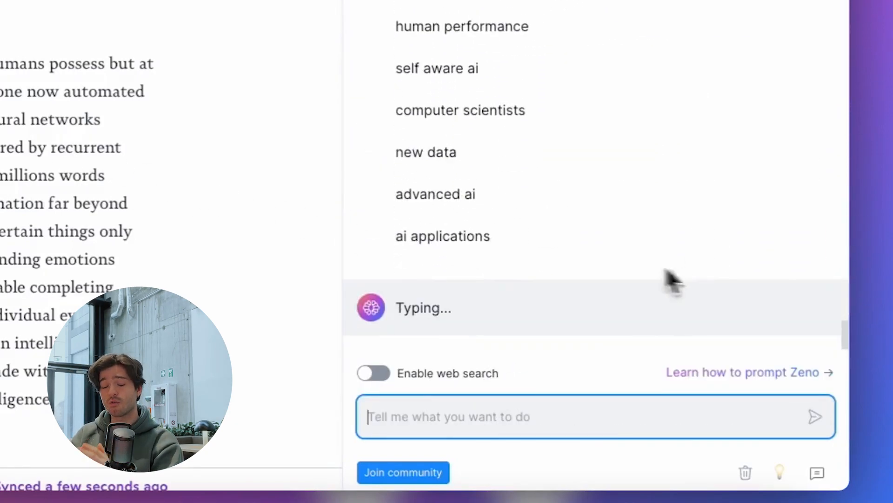
Step: Copy the ZenoChat response beginning with AI Technologies to the end of the article
click(30, 427)
scroll(515, 320, up, 3)
scroll(502, 288, down, 1)
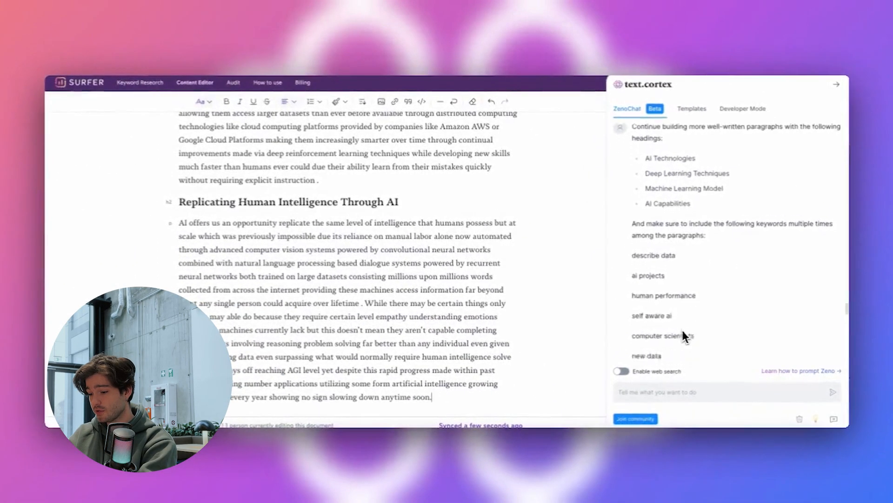
scroll(706, 311, up, 10)
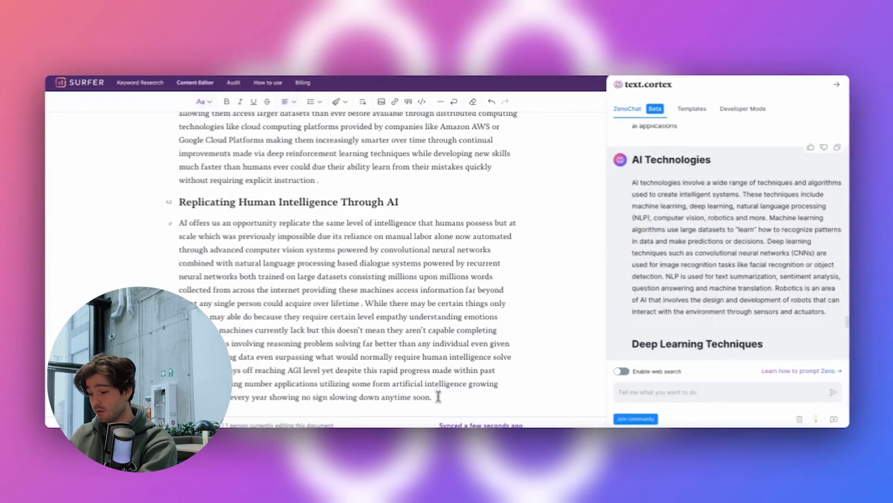
key(ctrl+v)
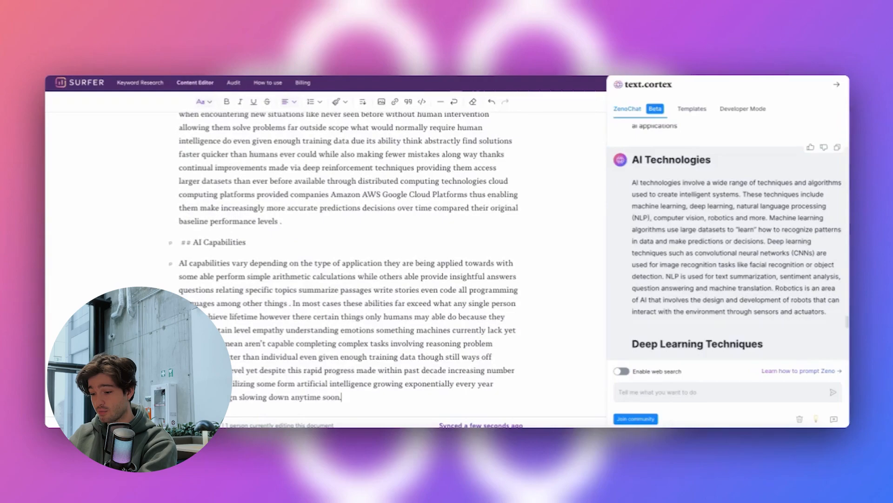
Step: Ask ZenoChat for paragraphs headed New Virtual Assistants, Deep Learning Techniques, Machine Learning Model and AI Capabilities, using keywords such as weak ai and supervised learning
click(663, 392)
text(Continue building more well-written paragraphs with the following headings:  - New Virtual Assistants - Deep Learning Techniques - Machine Learning Model - AI Capabilities  and make sure to include the following keywords multiple times among the paragraphs:  weak ai  ai technologies  ai researchers  ai development  machine intelligence  early ai research  turing test  own existence  computer systems  modern neural networks  limited memory ai  supervised learning)
key(Return)
scroll(693, 331, up, 5)
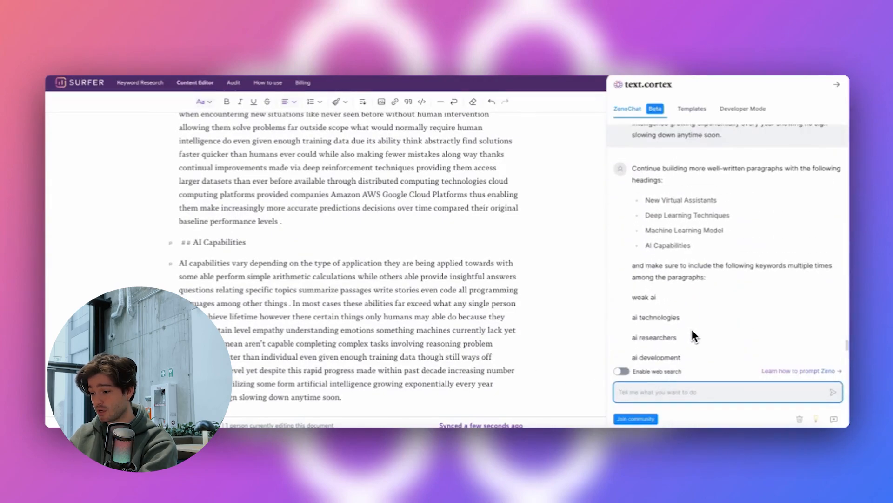
scroll(691, 327, down, 5)
scroll(689, 324, up, 2)
scroll(689, 323, up, 3)
scroll(695, 276, down, 2)
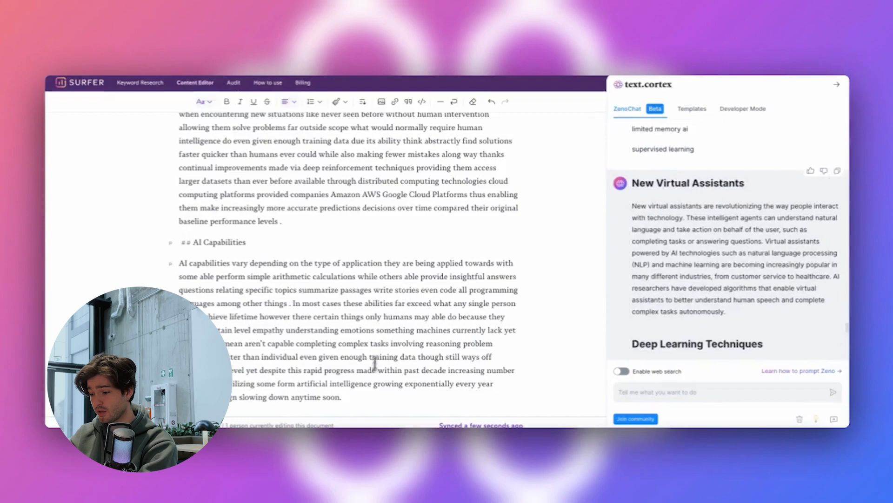
Step: Copy the ZenoChat response beginning with New Virtual Assistants to the end of the article
scroll(369, 391, down, 2)
scroll(302, 227, up, 5)
scroll(302, 227, down, 4)
Step: Ask ZenoChat for paragraphs headed Image Recognition, Supervised Learning, AI Research and Advanced AI, using keywords such as machine learning ai and problem solving
click(719, 391)
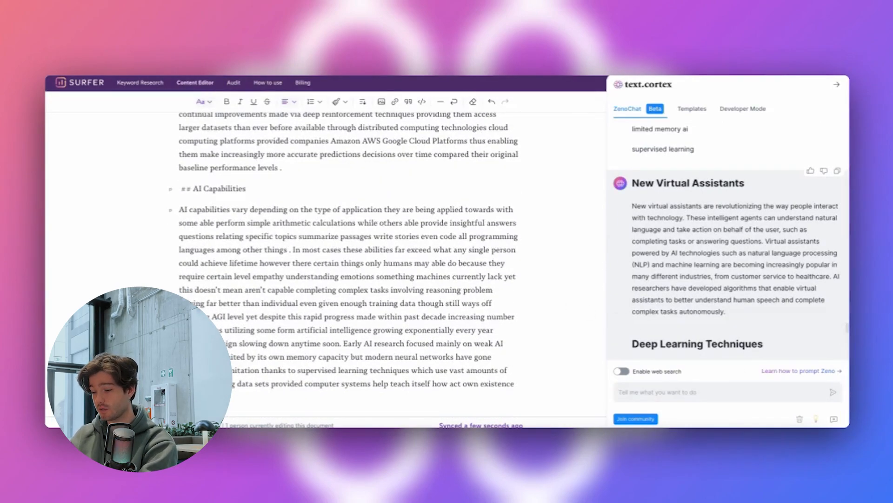
click(666, 393)
text(Continue building more well-written paragraphs with the following headings: Image Recognition Supervised Learning AI Research Advanced AI and make sure to include the following keywords multiple times among the paragraphs: machine learning ai machine learning model ai capabilities problem solving)
key(Return)
scroll(684, 324, up, 3)
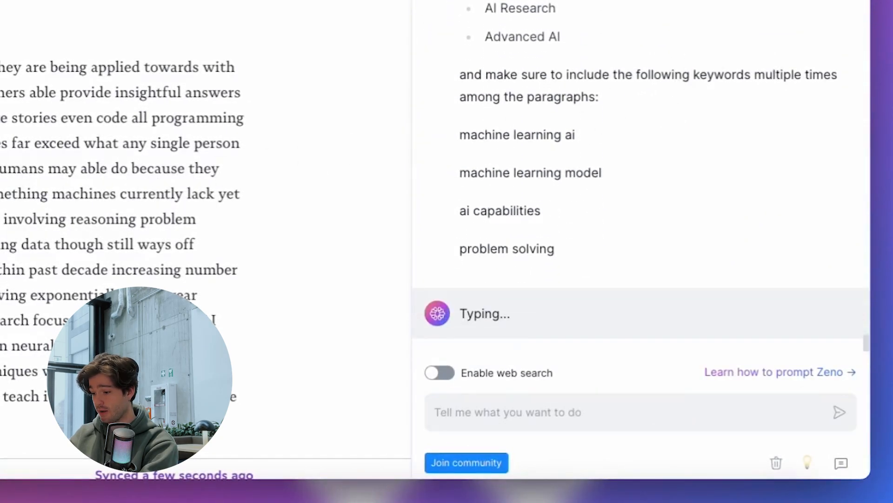
Step: Remove the ## marks from the last AI Capabilities line in the article and format it as Heading 2
drag(218, 183, 161, 182)
click(127, 170)
click(241, 369)
Step: Copy the ZenoChat response beginning with Image Recognition to the end of the article
click(701, 398)
scroll(716, 295, up, 3)
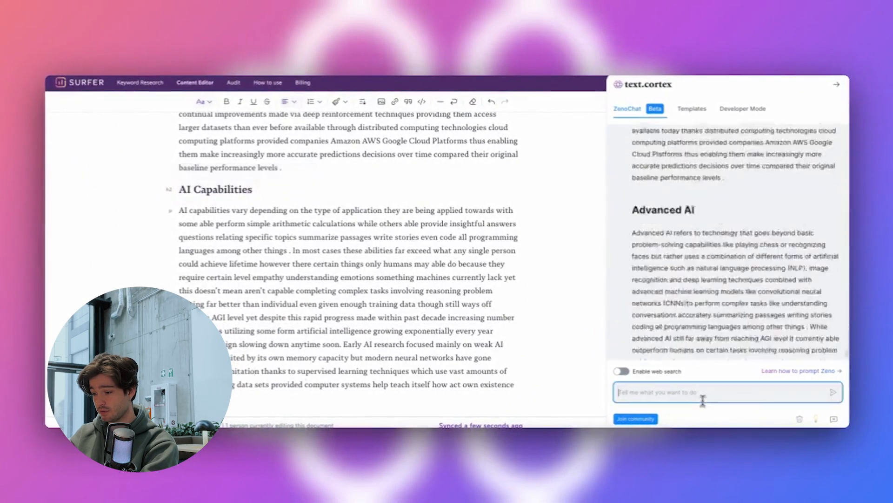
scroll(716, 296, up, 5)
scroll(256, 384, down, 1)
scroll(255, 384, up, 5)
scroll(229, 274, down, 1)
Step: Ask ZenoChat: Now give me a conclusion summarizing all the information above with a relevant heading
click(737, 396)
text(Now give )
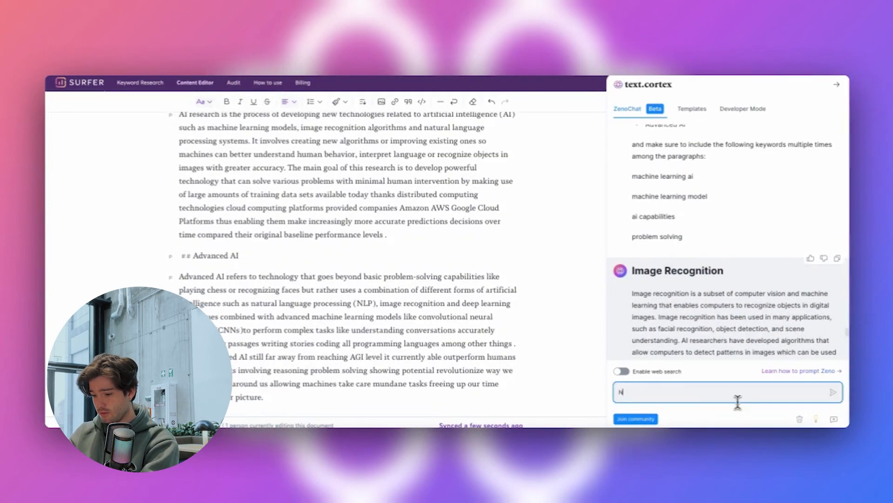
text(me a conclusion summarizing all the information above with)
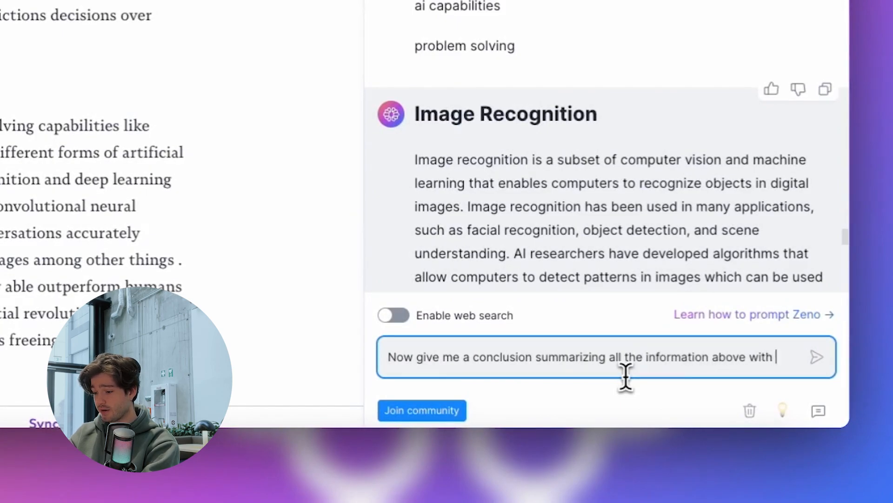
text(a relevant heading)
key(Return)
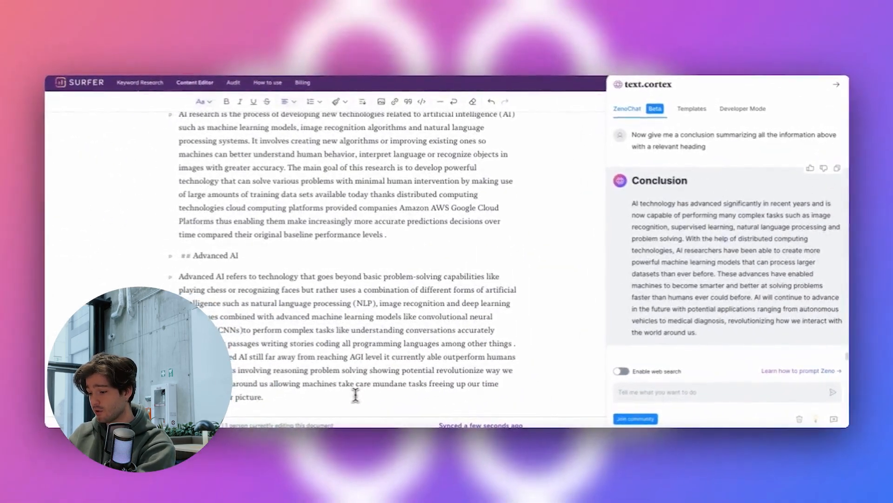
Step: Add the ZenoChat conclusion to the end of the article and format its title Conclusion as Heading 2
text(Conclusion AI technology has advanced significantly in recent years and is now capable of performing many complex tasks such as image recognition, supervised learning, natural language processing and problem solving. With the help of distributed computing technologies, AI researchers have been able to create more powerful machine learning models that can process larger datasets than ever before. These advances have enabled machines to become smarter and better at solving problems faster than humans ever could before. AI will continue to advance in the future with potential applications ranging from autonomous vehicles to medical diagnosis, revolutionizing how we interact with the world around us.)
drag(182, 297, 235, 297)
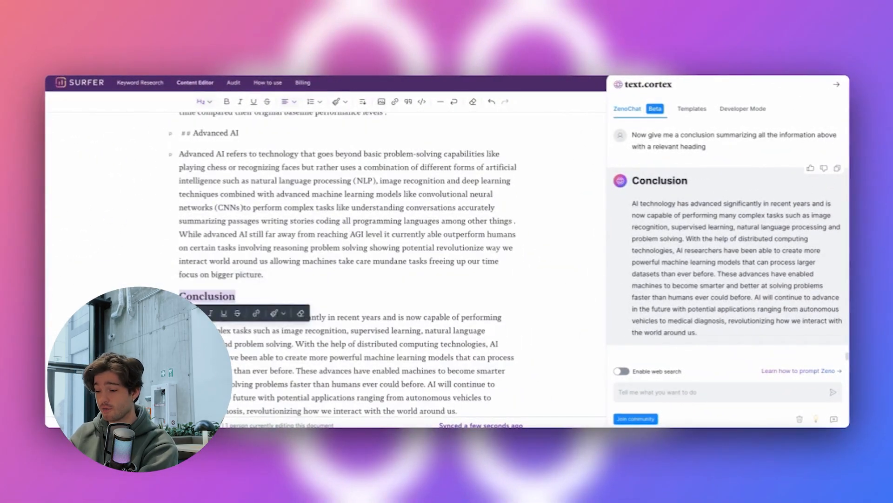
click(229, 289)
Step: Remove the ## marks from the line Advanced AI and format it as Heading 2
scroll(233, 269, up, 3)
click(193, 255)
key(BackSpace)
key(BackSpace)
key(BackSpace)
key(BackSpace)
triple_click(196, 256)
click(115, 272)
click(225, 234)
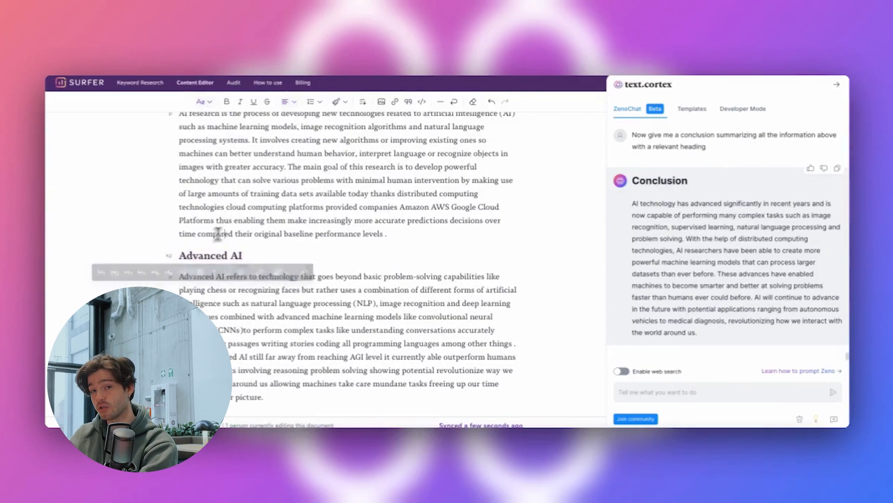
Step: Remove the ## marks from the lines Supervised Learning and Image Recognition and format both as Heading 2
scroll(215, 234, up, 5)
scroll(245, 283, up, 6)
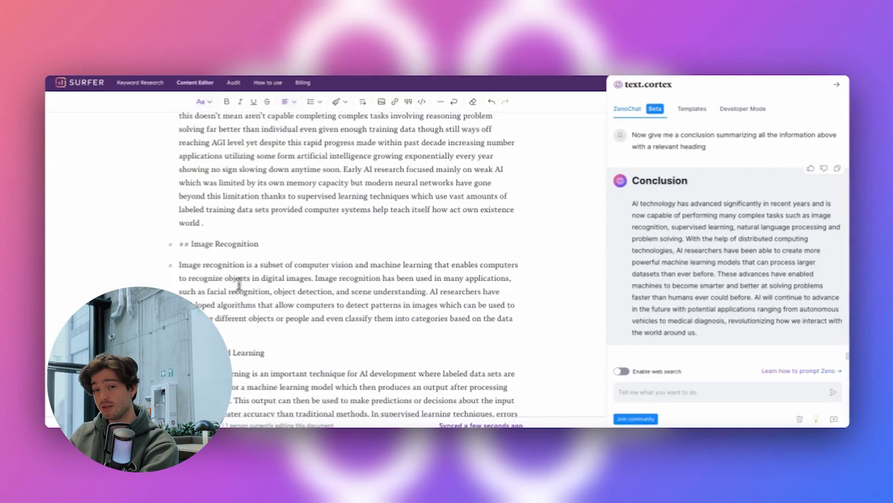
triple_click(207, 353)
click(126, 370)
drag(191, 244, 171, 253)
key(BackSpace)
triple_click(204, 245)
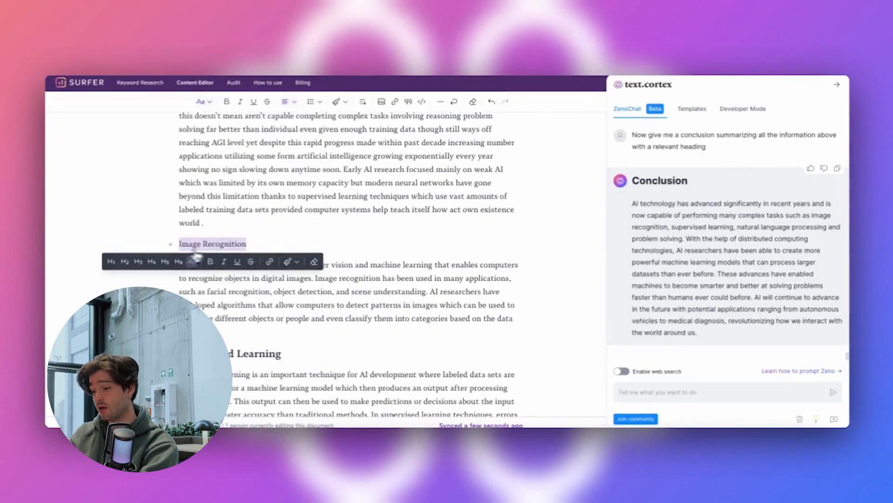
click(124, 262)
Step: Remove the ## marks from the Machine Learning Model line in the New Virtual Assistants part and format it as Heading 2
scroll(270, 232, up, 3)
scroll(270, 232, up, 7)
click(190, 288)
key(BackSpace)
key(BackSpace)
key(BackSpace)
triple_click(192, 287)
click(120, 305)
Step: Format New Virtual Assistants and the Deep Learning Techniques line below it as Heading 2 without the ## marks
scroll(203, 240, up, 3)
triple_click(205, 259)
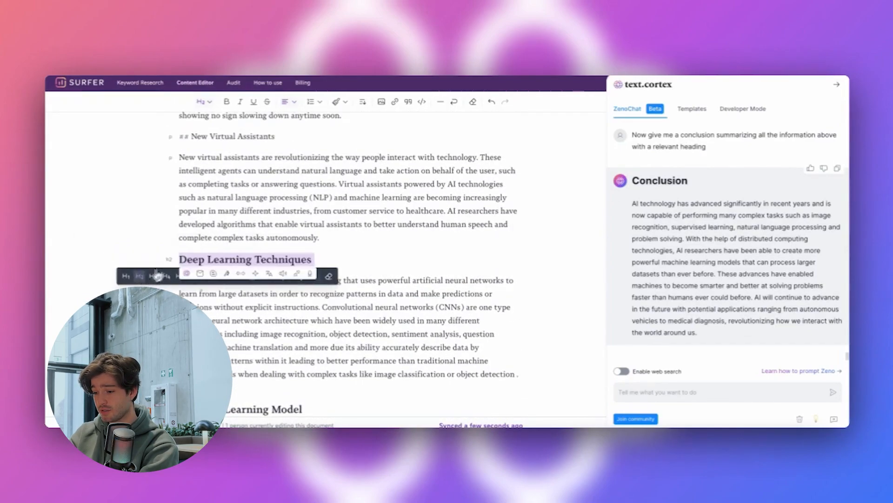
click(124, 276)
scroll(203, 238, up, 3)
triple_click(212, 265)
click(125, 281)
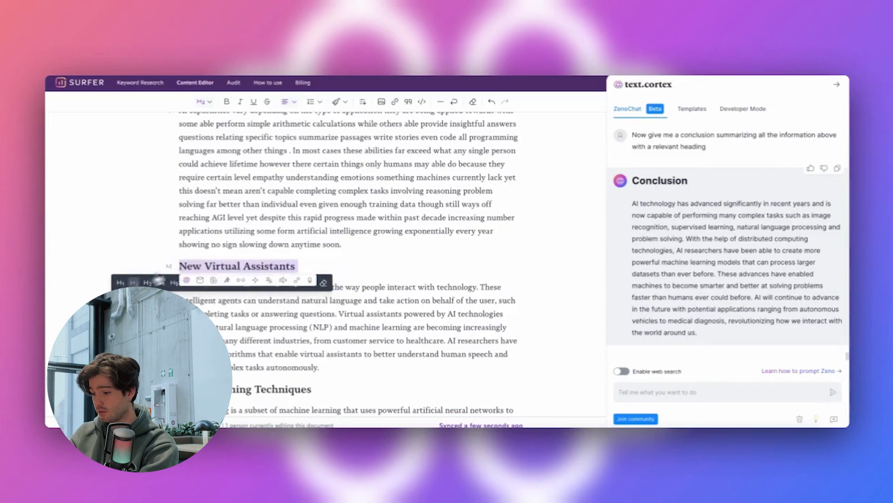
Step: Format the AI Capabilities and Machine Learning Model lines above New Virtual Assistants as Heading 2 without the ## marks
scroll(253, 228, up, 3)
triple_click(187, 192)
click(125, 208)
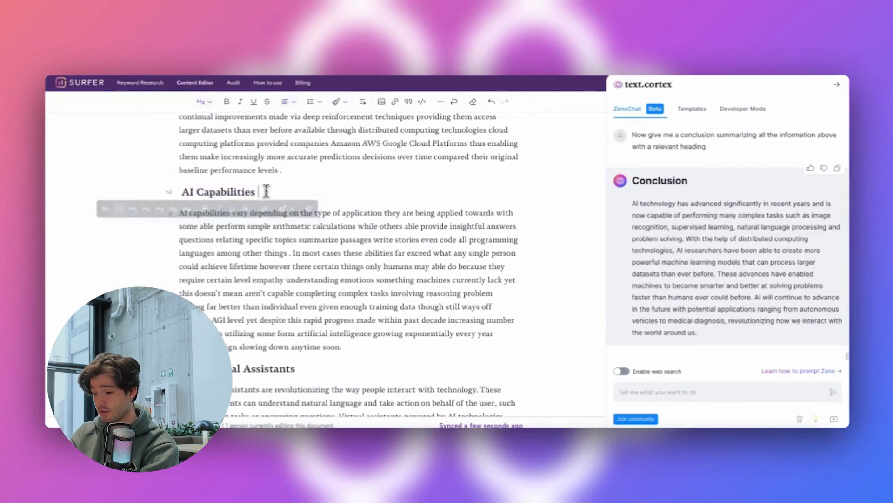
scroll(200, 226, up, 3)
triple_click(258, 223)
click(125, 238)
scroll(250, 254, up, 5)
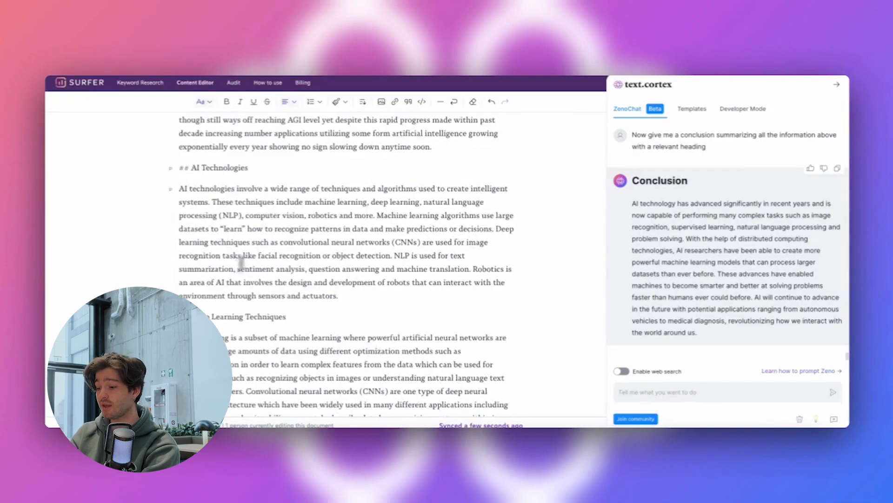
Step: Format AI Technologies and the Deep Learning Techniques line below it as Heading 2 without the ## marks
triple_click(219, 316)
click(124, 332)
scroll(213, 221, up, 3)
triple_click(219, 281)
click(125, 296)
Step: Remove the leftover marks at the start of a line in the earlier part of the article
scroll(354, 251, up, 5)
scroll(354, 251, up, 15)
scroll(241, 168, down, 1)
scroll(233, 158, up, 1)
drag(192, 131, 174, 131)
key(BackSpace)
click(401, 216)
Step: Rewrite the opening sentence of the AI Capabilities paragraph with TextCortex and replace it with the version beginning The capability of Artificial Intelligence varies
scroll(401, 217, down, 15)
scroll(763, 232, down, 8)
scroll(766, 303, down, 4)
drag(803, 357, 680, 216)
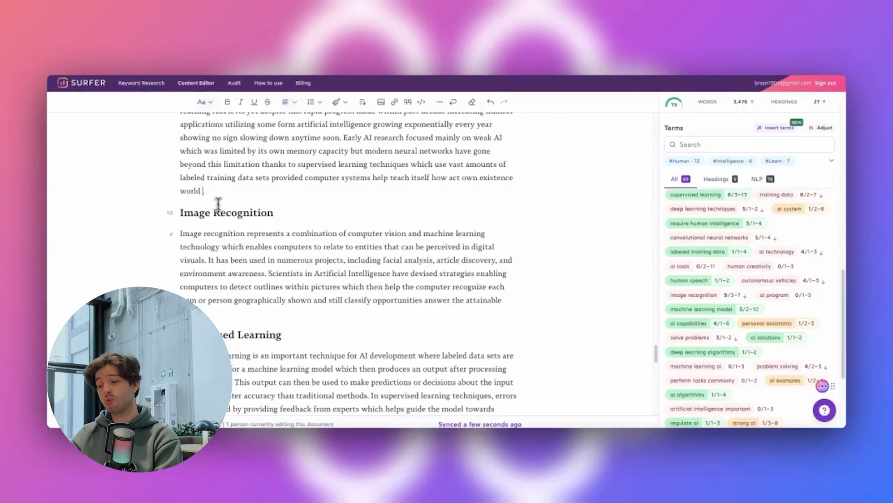
scroll(295, 239, up, 4)
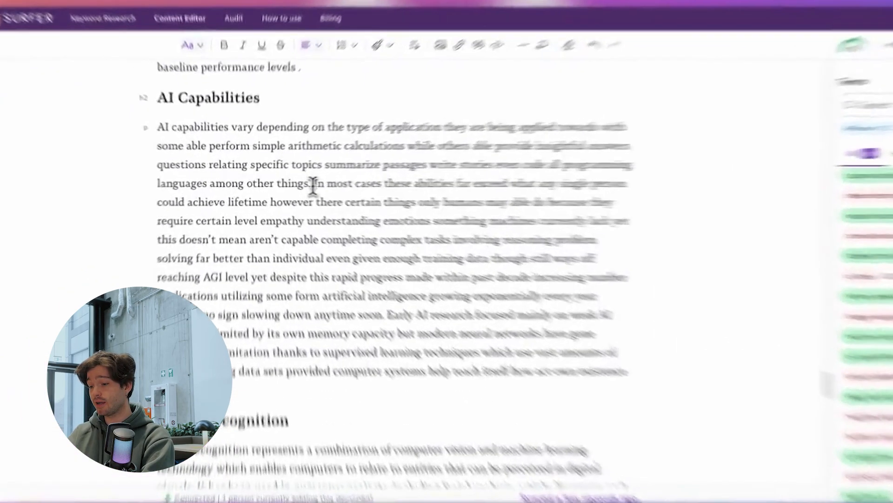
drag(291, 201, 180, 159)
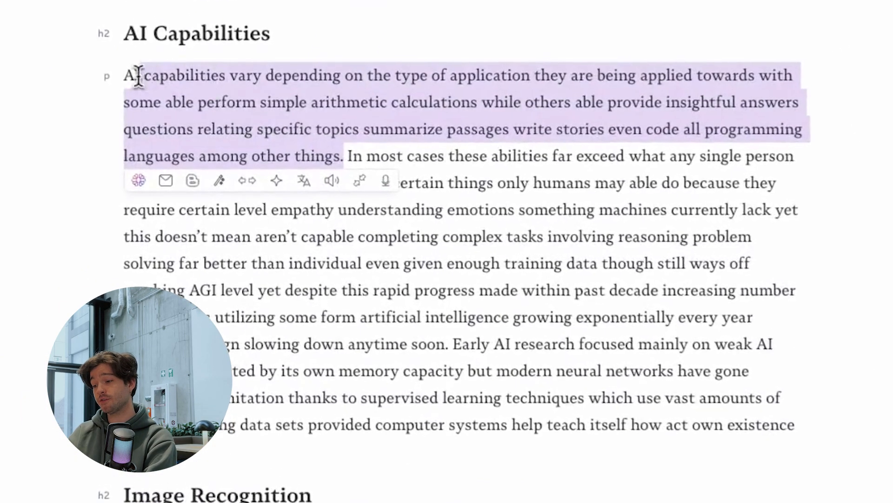
click(220, 180)
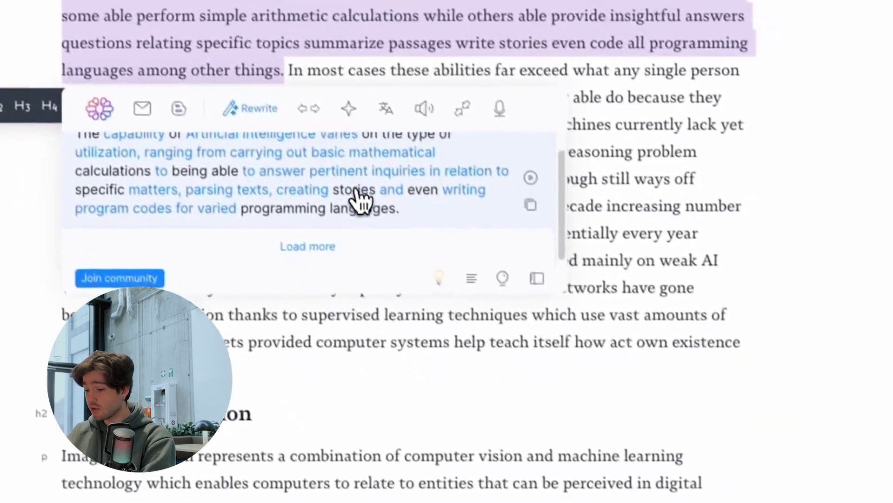
click(426, 292)
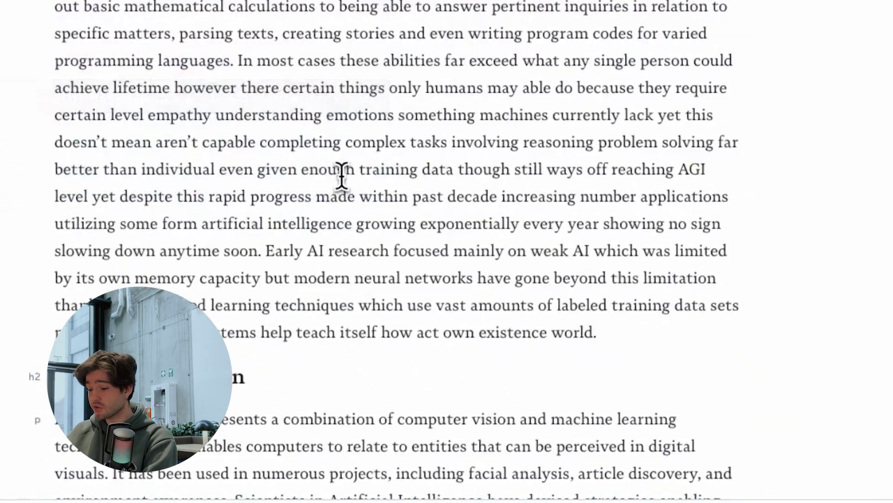
Step: Generate a TextCortex version of the Machine Learning Model text from This allows machines to the paragraph's end and insert it as a new paragraph below
scroll(452, 140, up, 4)
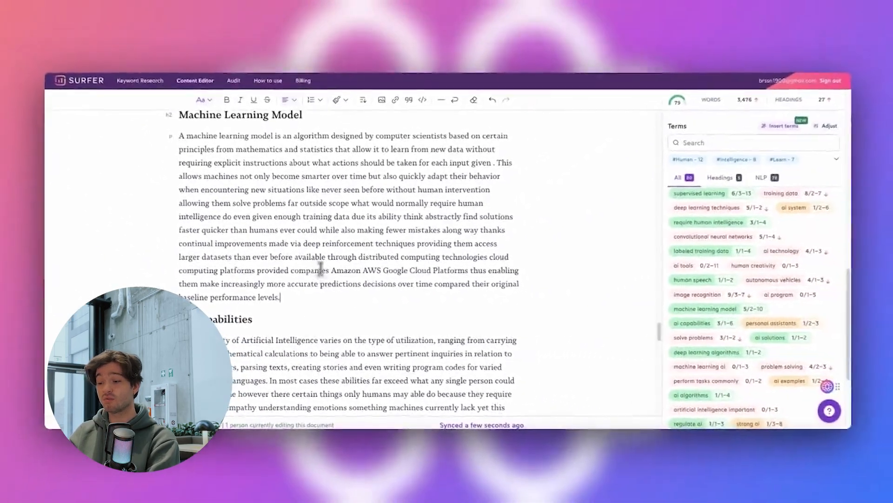
scroll(340, 200, up, 2)
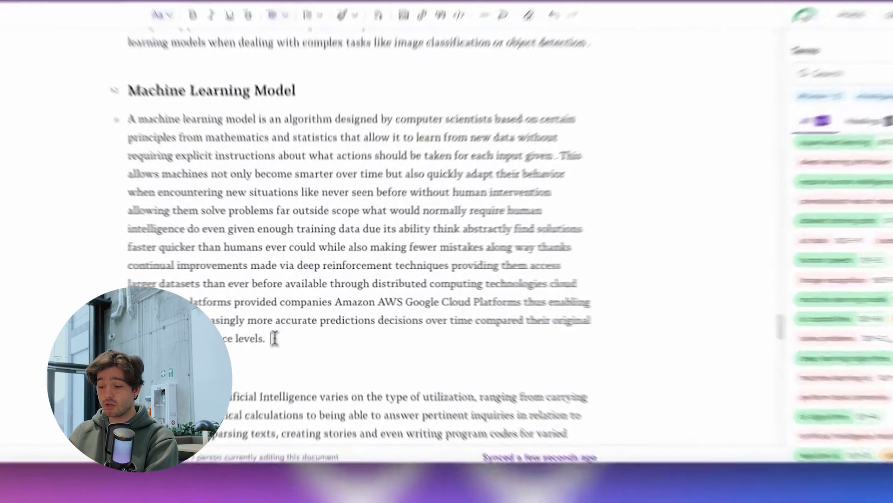
drag(282, 337, 227, 218)
drag(102, 132, 580, 99)
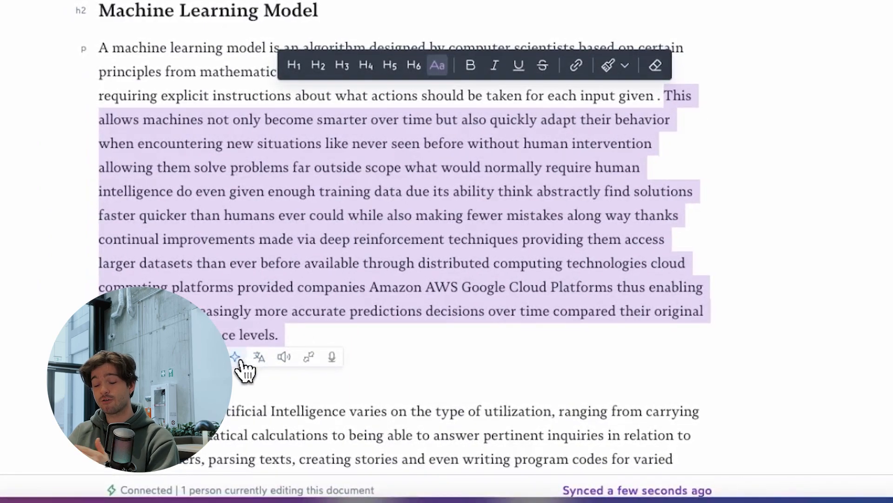
click(236, 357)
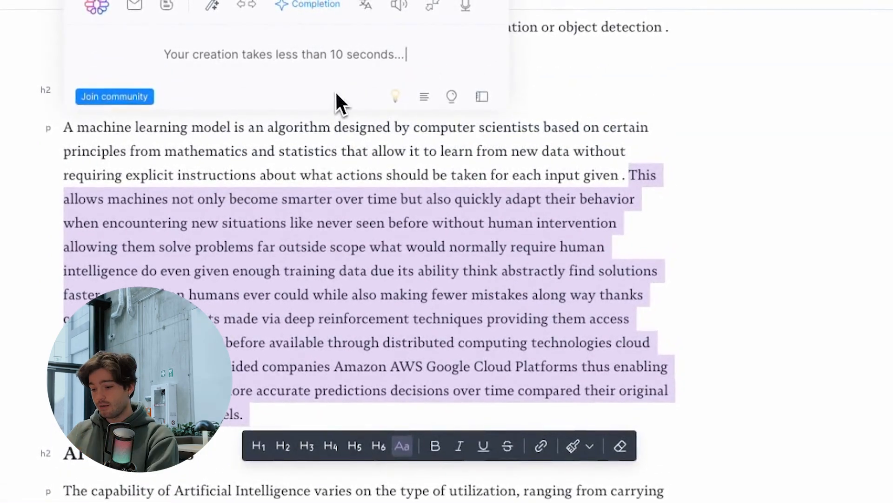
click(335, 93)
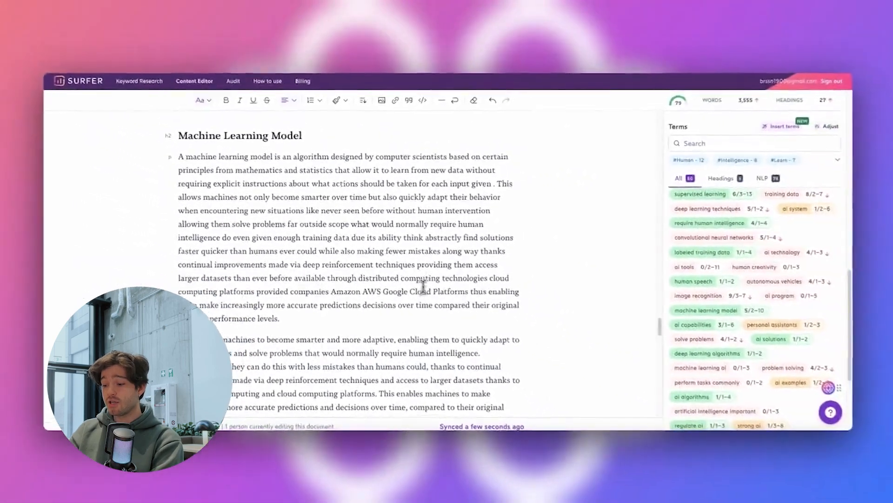
scroll(490, 318, down, 2)
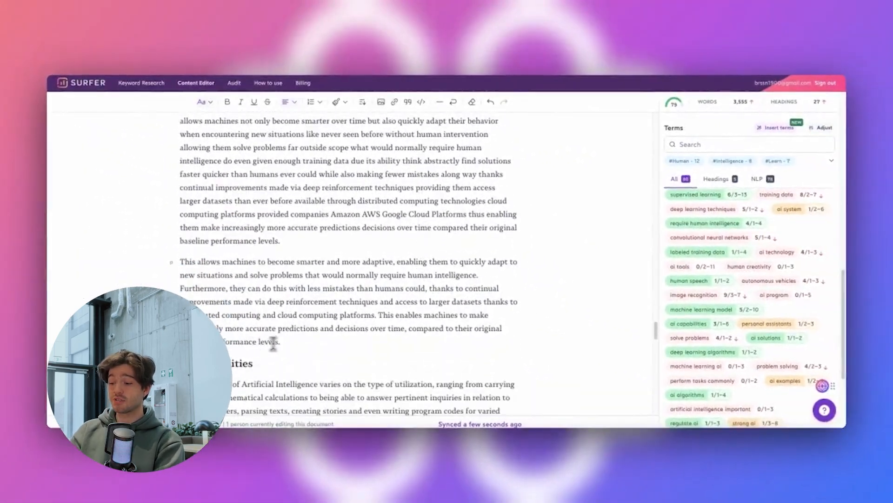
Step: Delete the empty line and the stray spaced full stop after object detection at the end of the Deep Learning Techniques paragraph
scroll(355, 255, up, 5)
scroll(356, 256, up, 1)
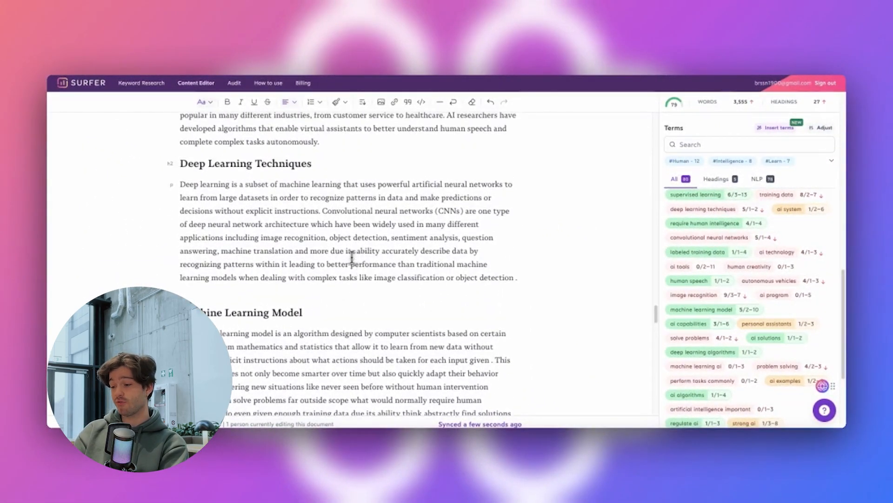
key(BackSpace)
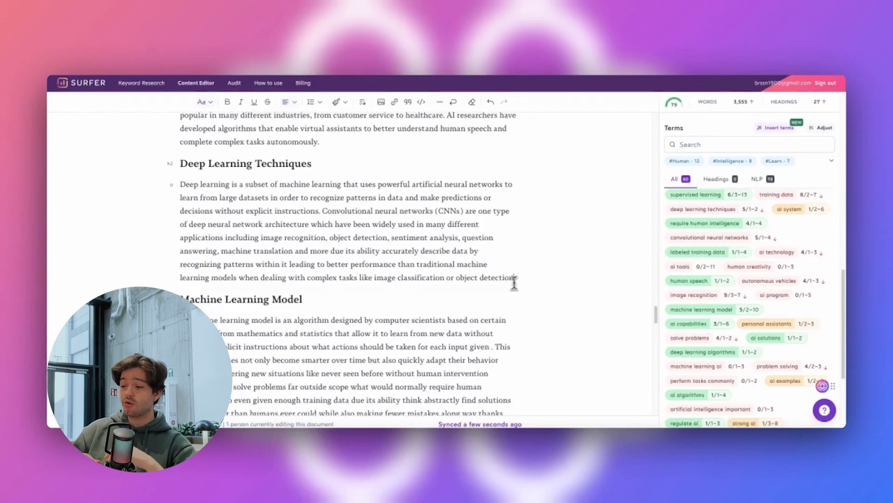
Step: Check the article's content score and content structure figures in the guidelines
scroll(726, 291, up, 10)
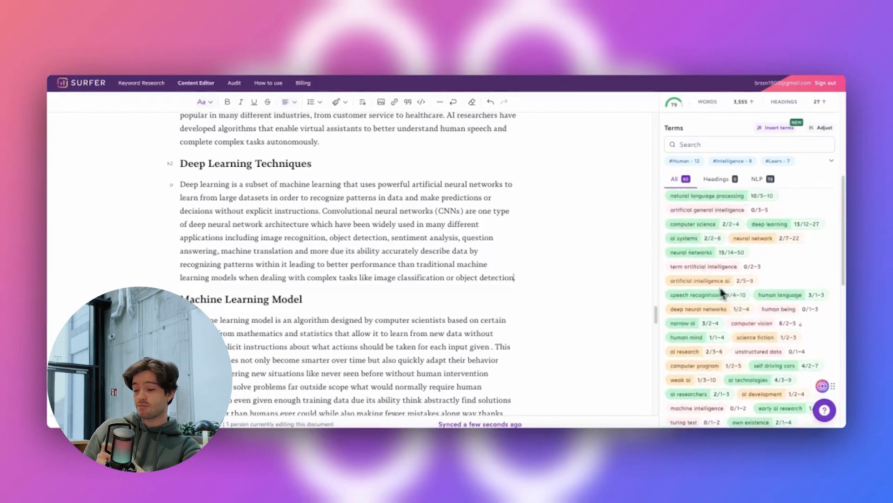
scroll(720, 294, up, 3)
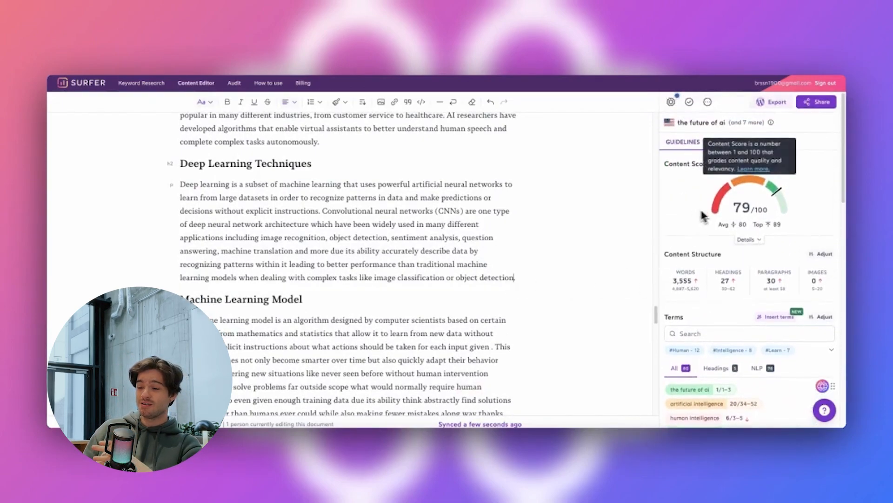